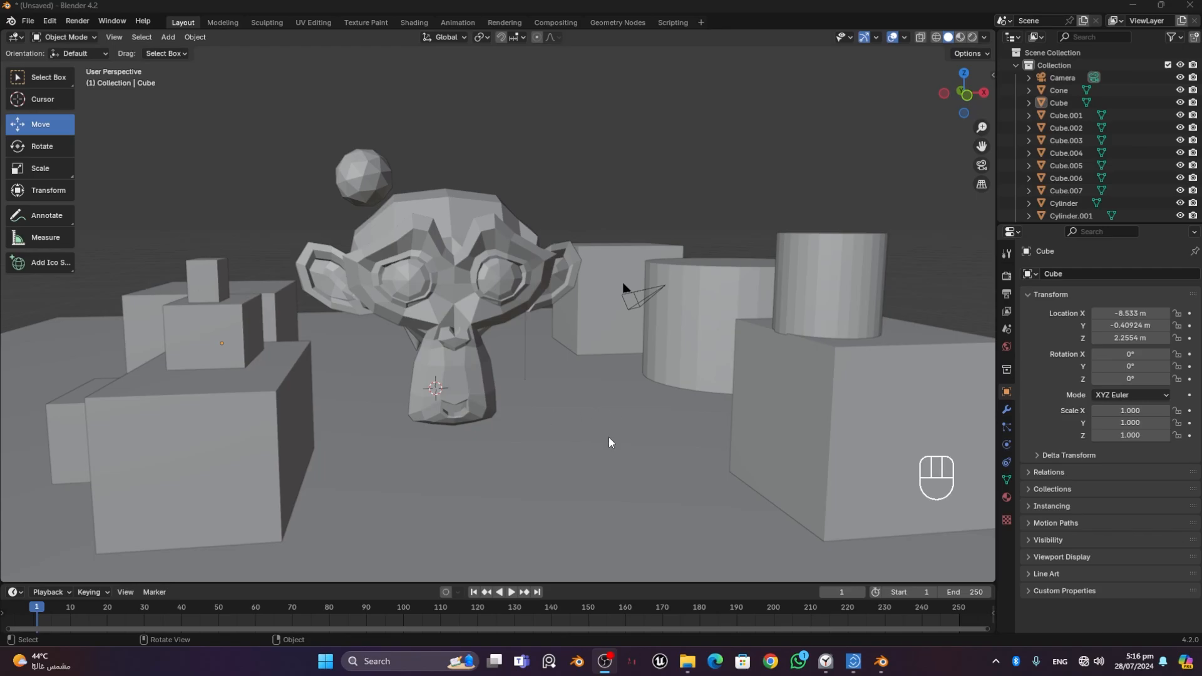
- Add an Array modifier to the icosphere floating above the monkey head
middle_drag(609, 411, 386, 287)
scroll(589, 408, down, 2)
click(375, 178)
mouse_move(392, 349)
middle_down()
mouse_move(436, 347)
mouse_move(392, 343)
middle_up()
scroll(392, 343, up, 1)
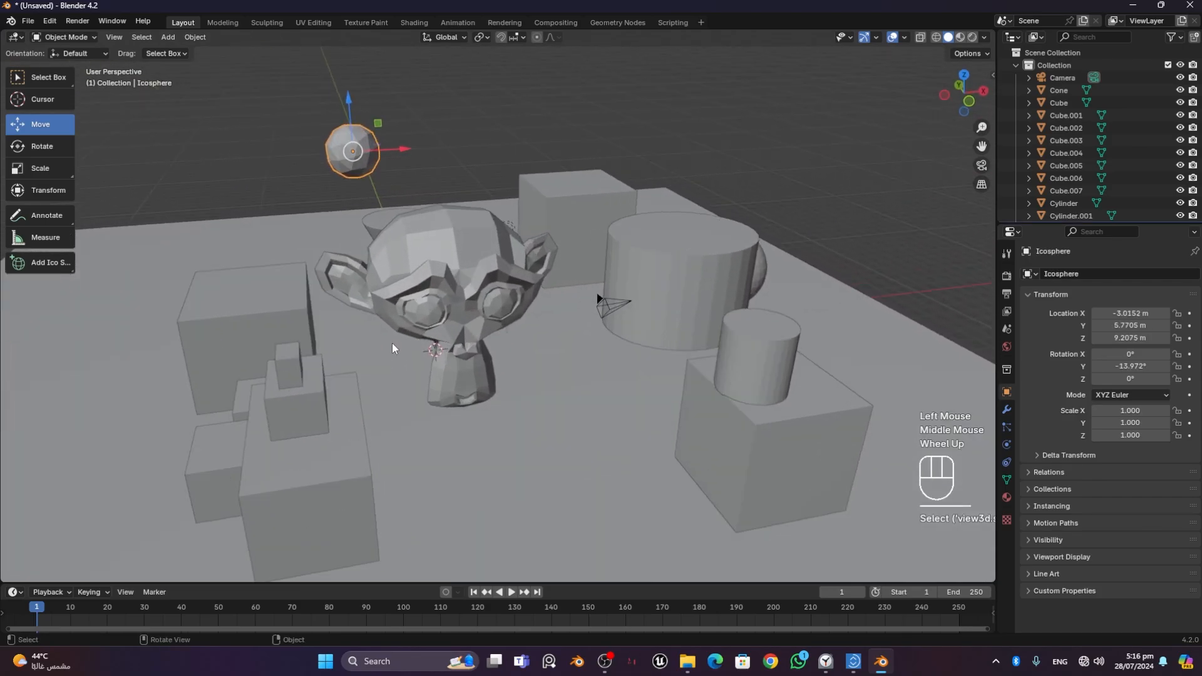
scroll(396, 343, down, 1)
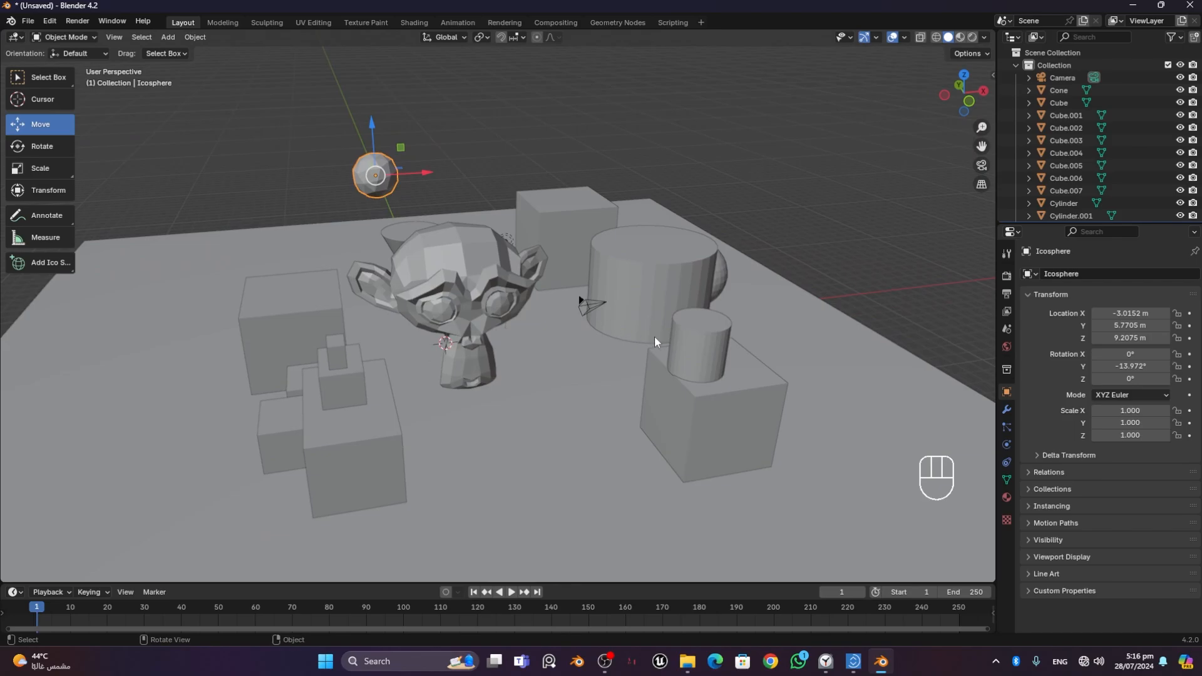
click(1006, 414)
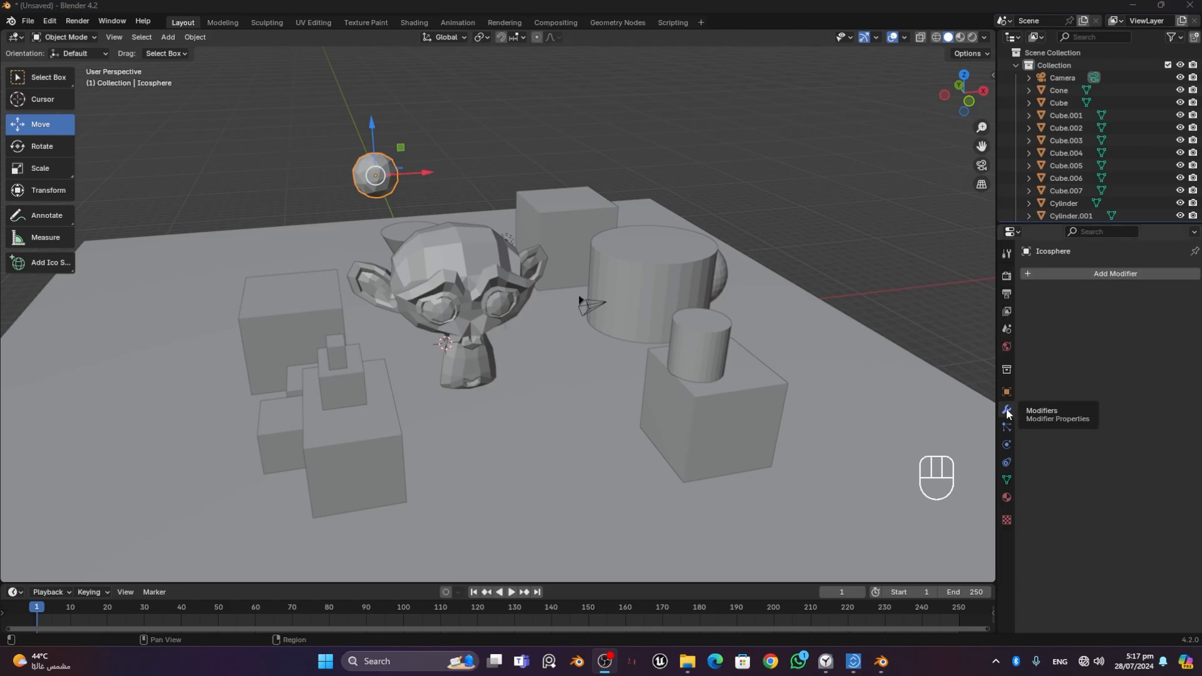
click(1115, 273)
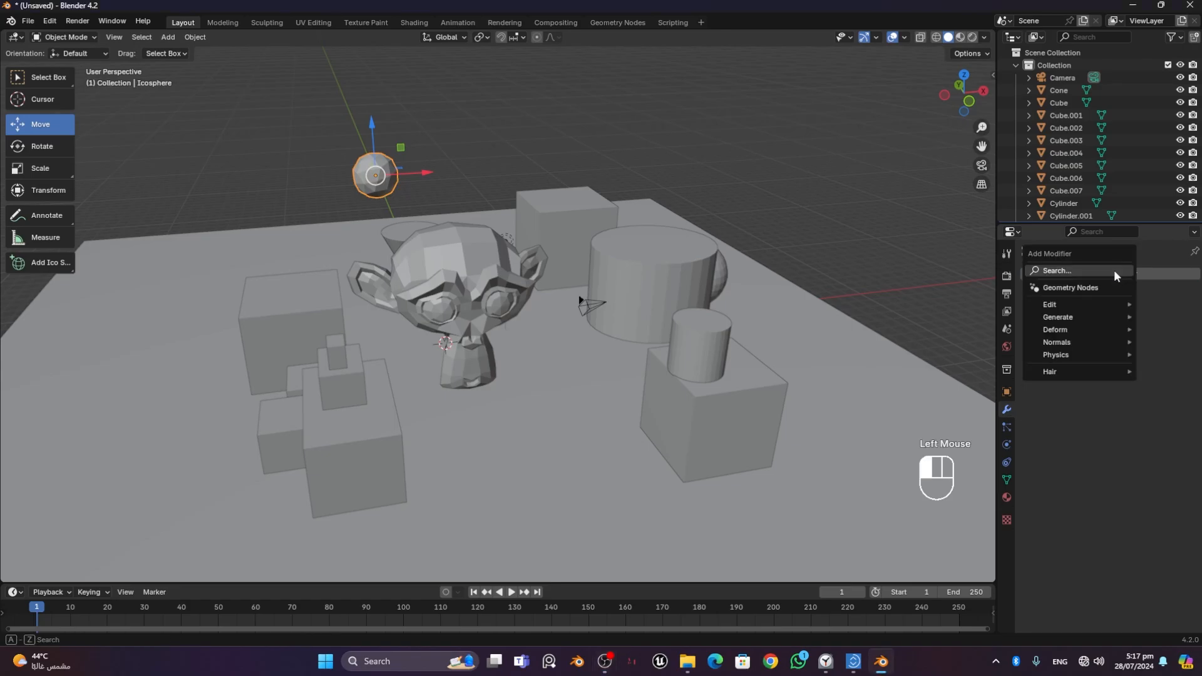
mouse_move(1107, 303)
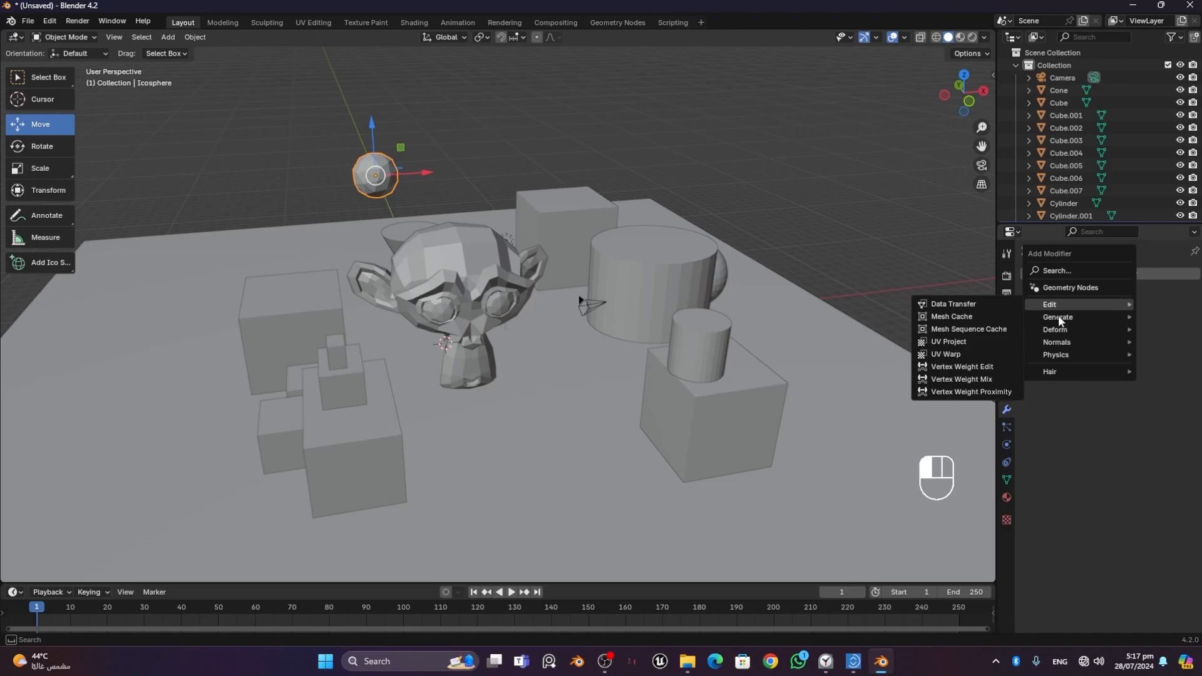
mouse_move(1071, 321)
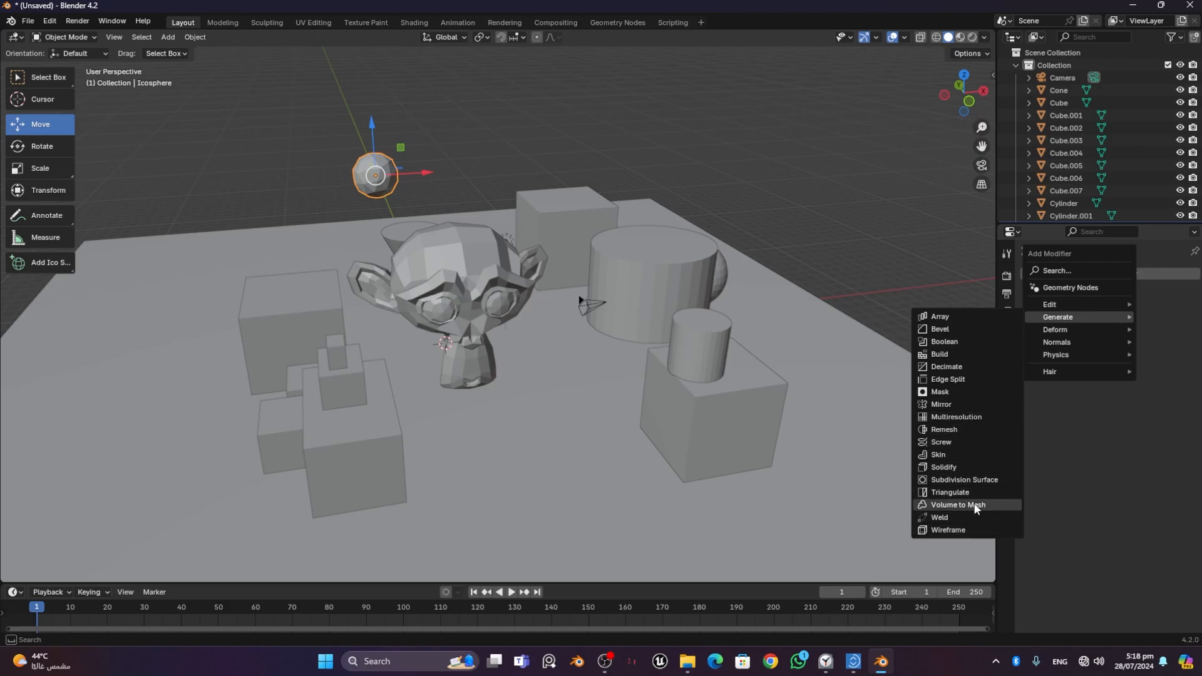
click(956, 317)
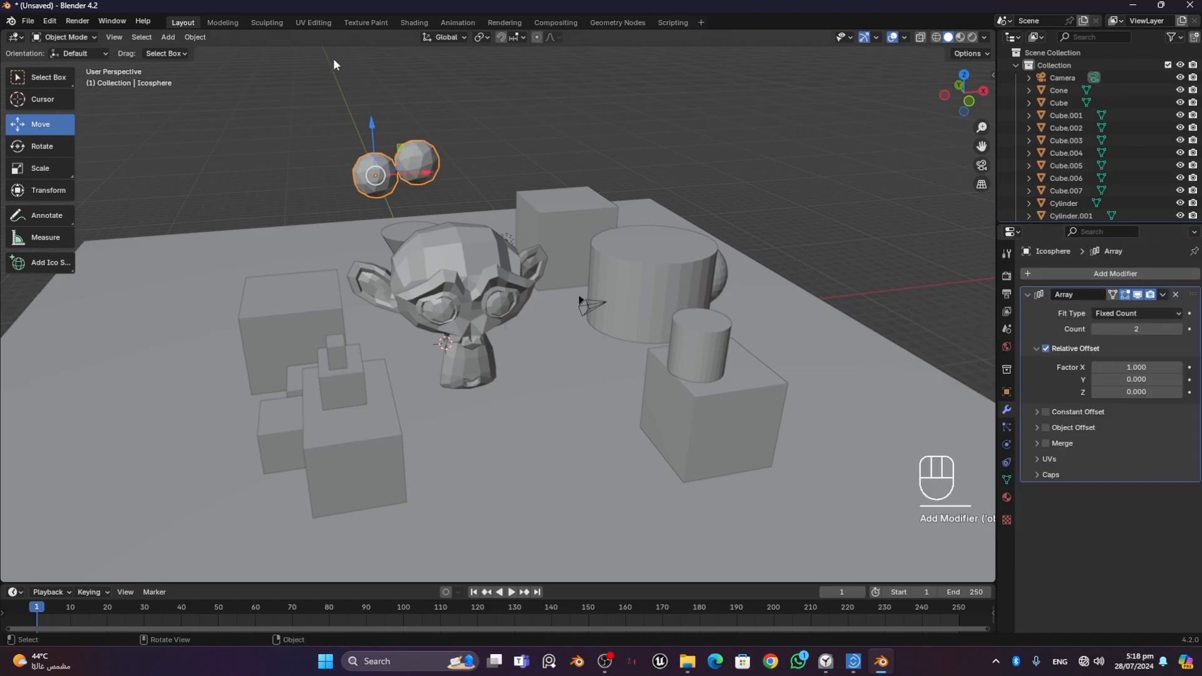
- Add an Array modifier to the cube behind the monkey head, beside the large cylinder
scroll(339, 92, up, 2)
middle_drag(345, 100, 376, 140)
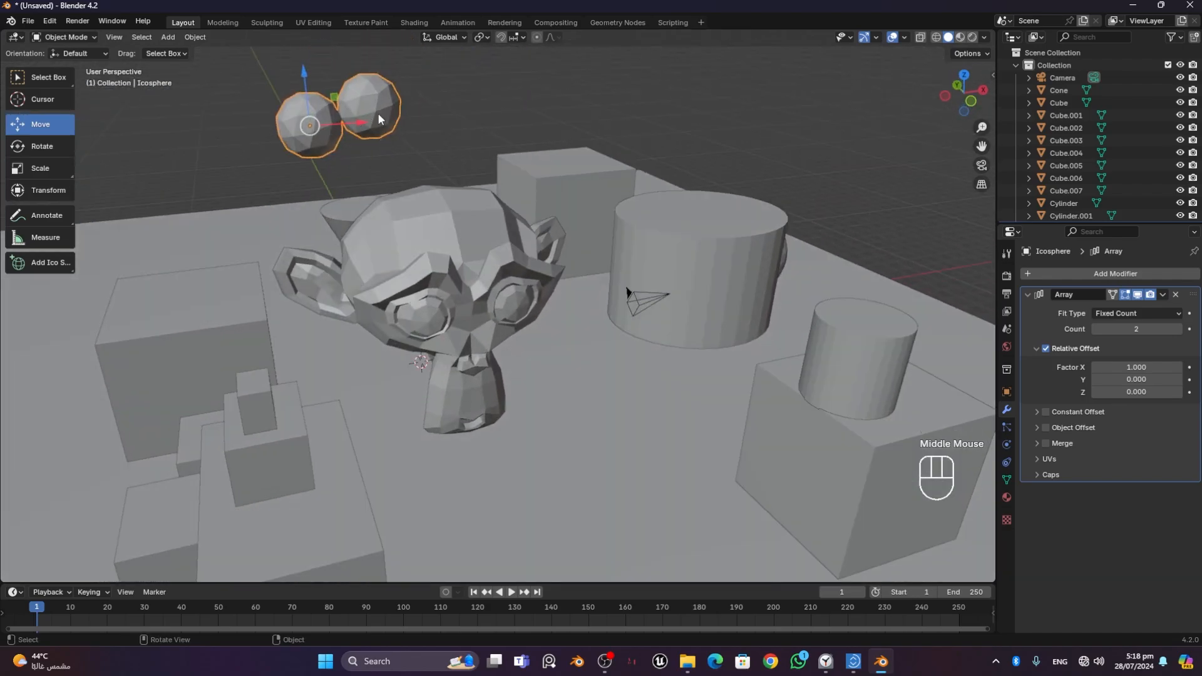
click(583, 186)
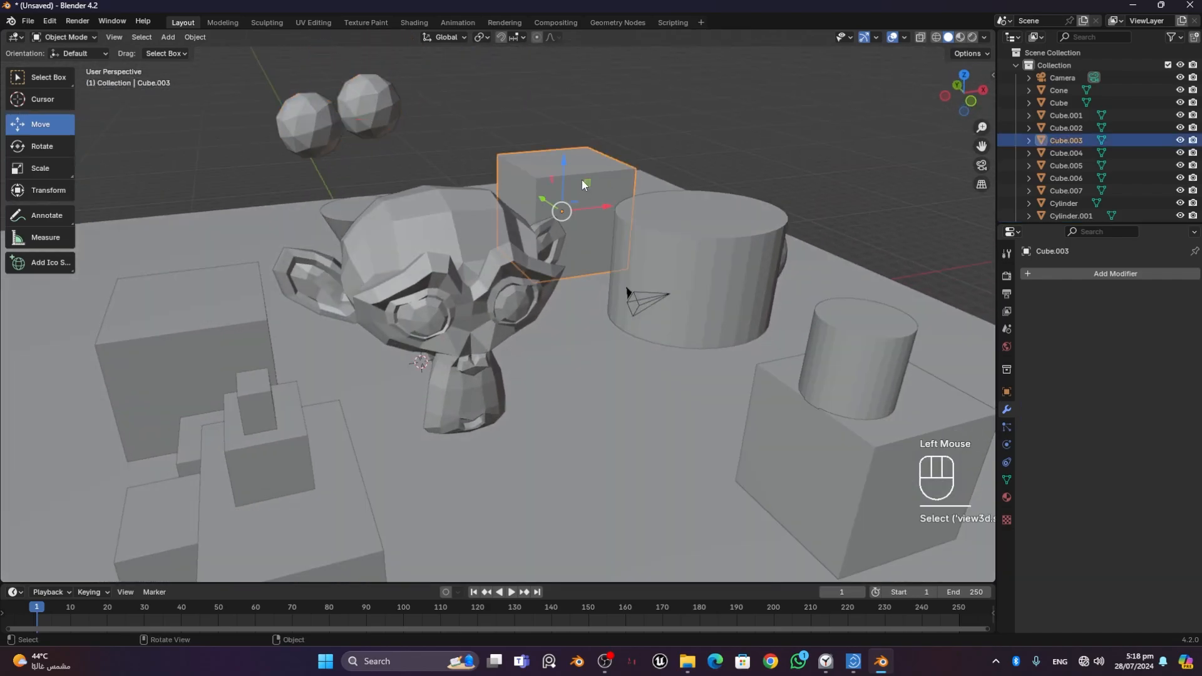
click(1117, 274)
mouse_move(1118, 279)
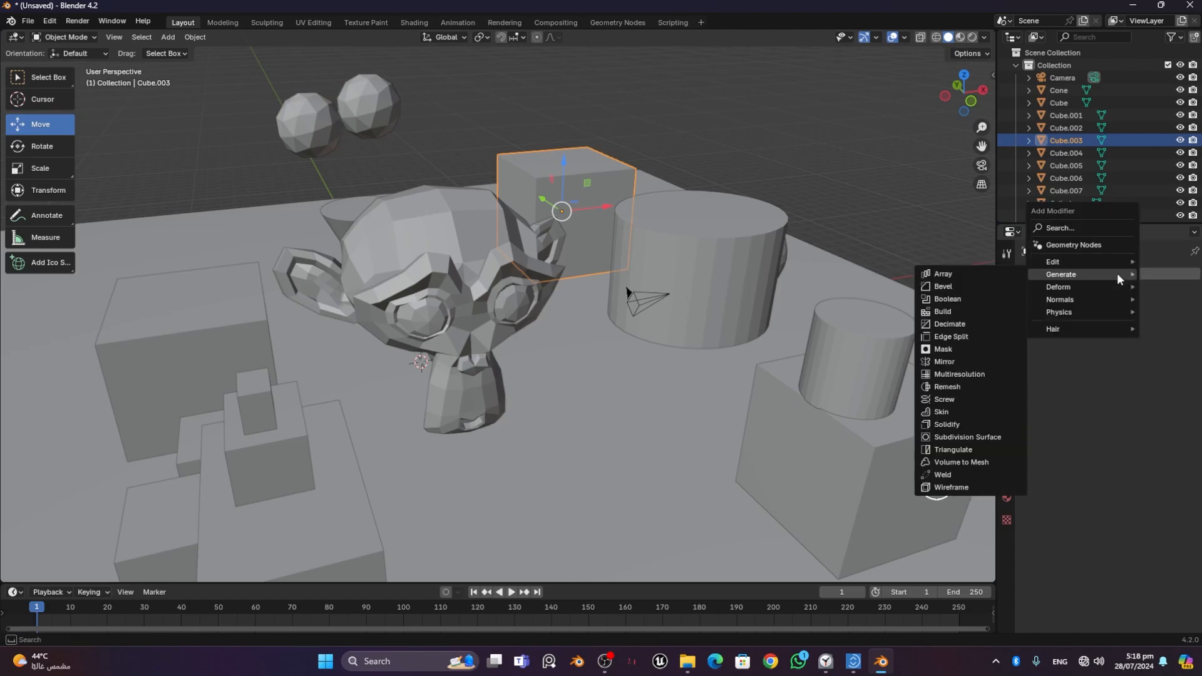
click(963, 273)
middle_drag(719, 236, 645, 195)
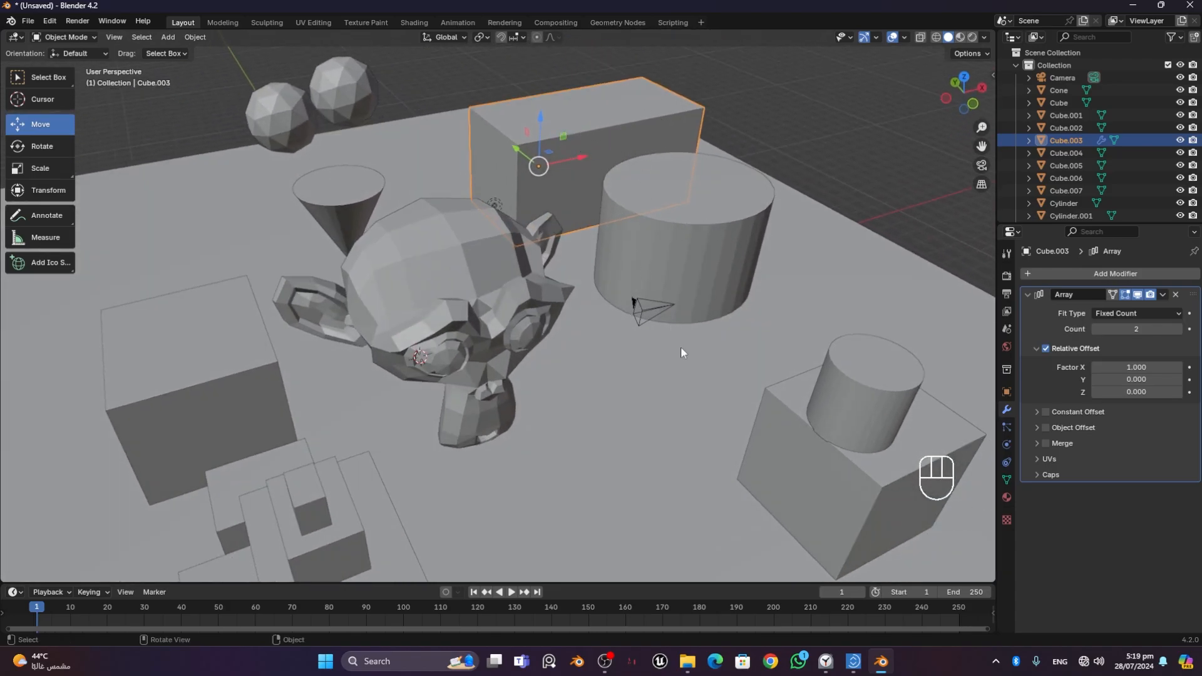
- Set the count of the icosphere's Array modifier to 3
click(285, 115)
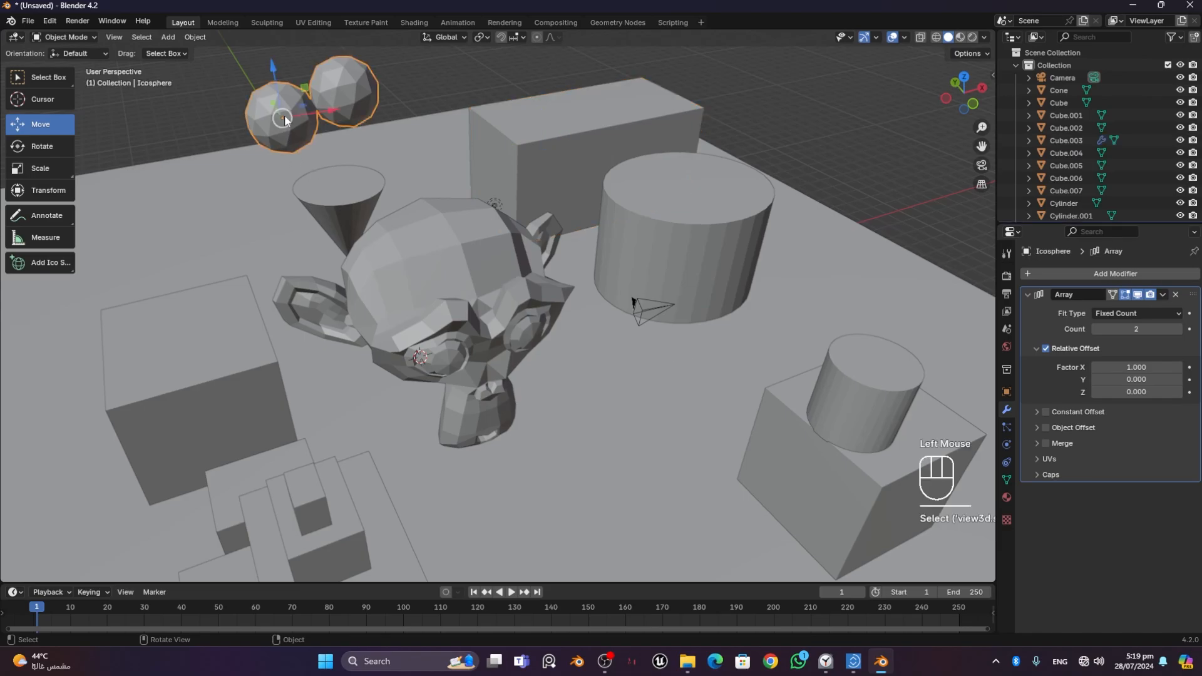
click(541, 125)
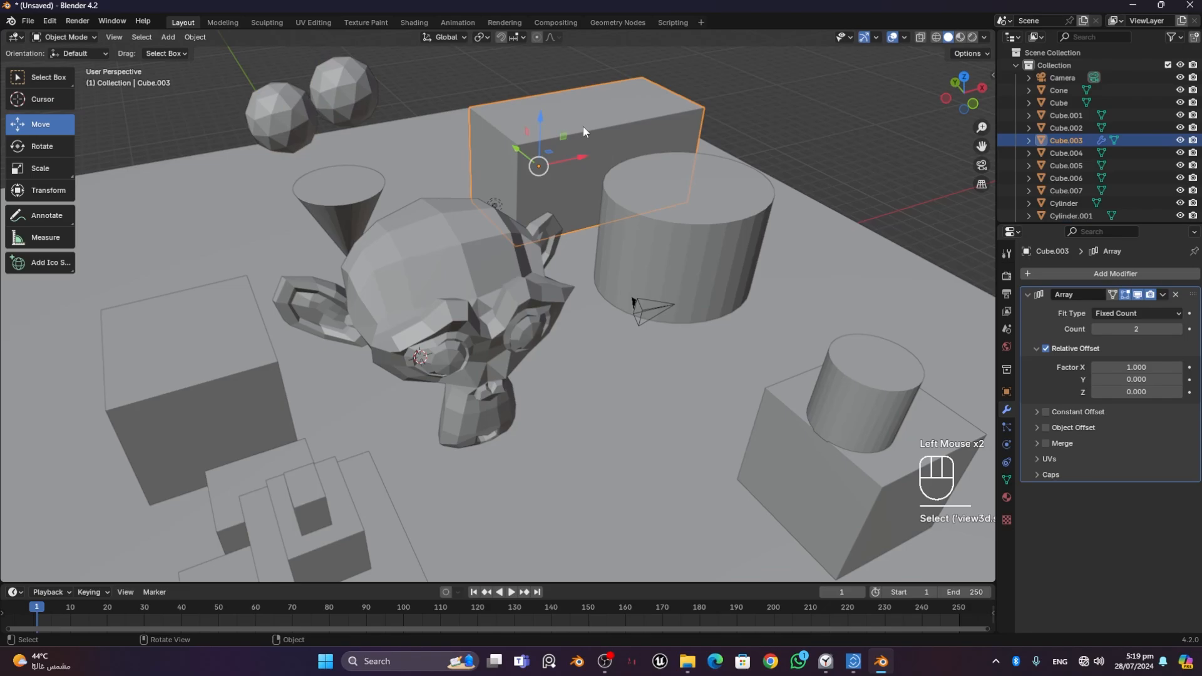
click(285, 113)
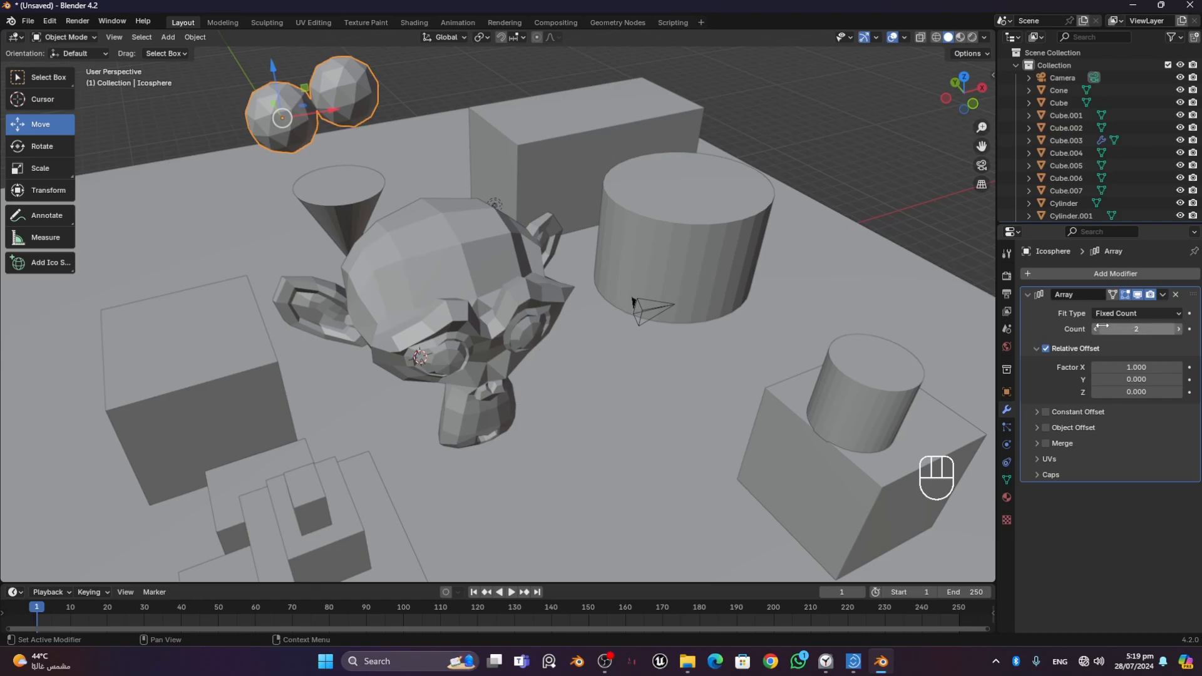
click(1179, 331)
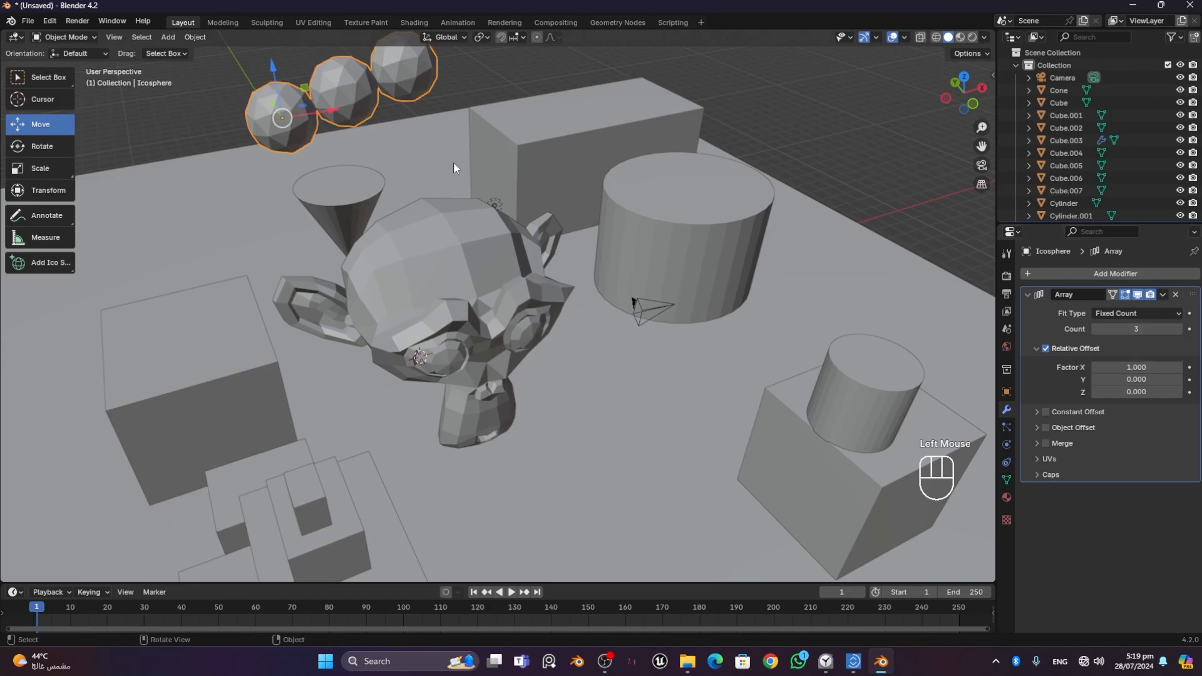
shift+middle_drag(453, 163, 425, 255)
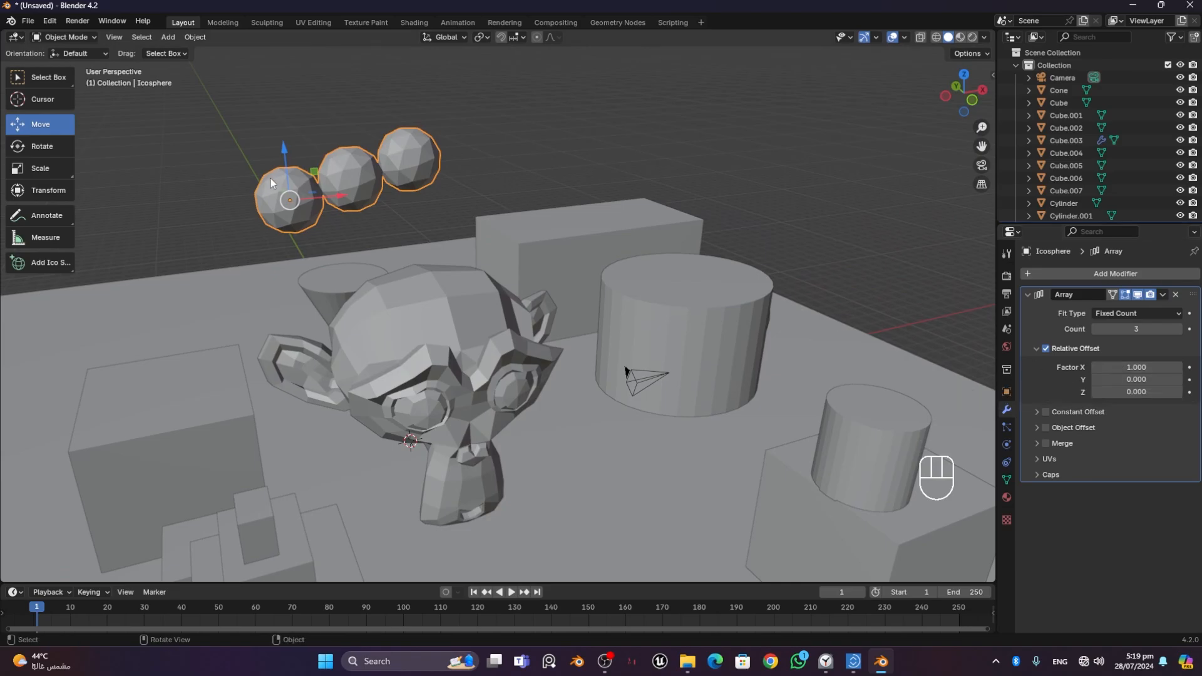
middle_drag(297, 190, 318, 204)
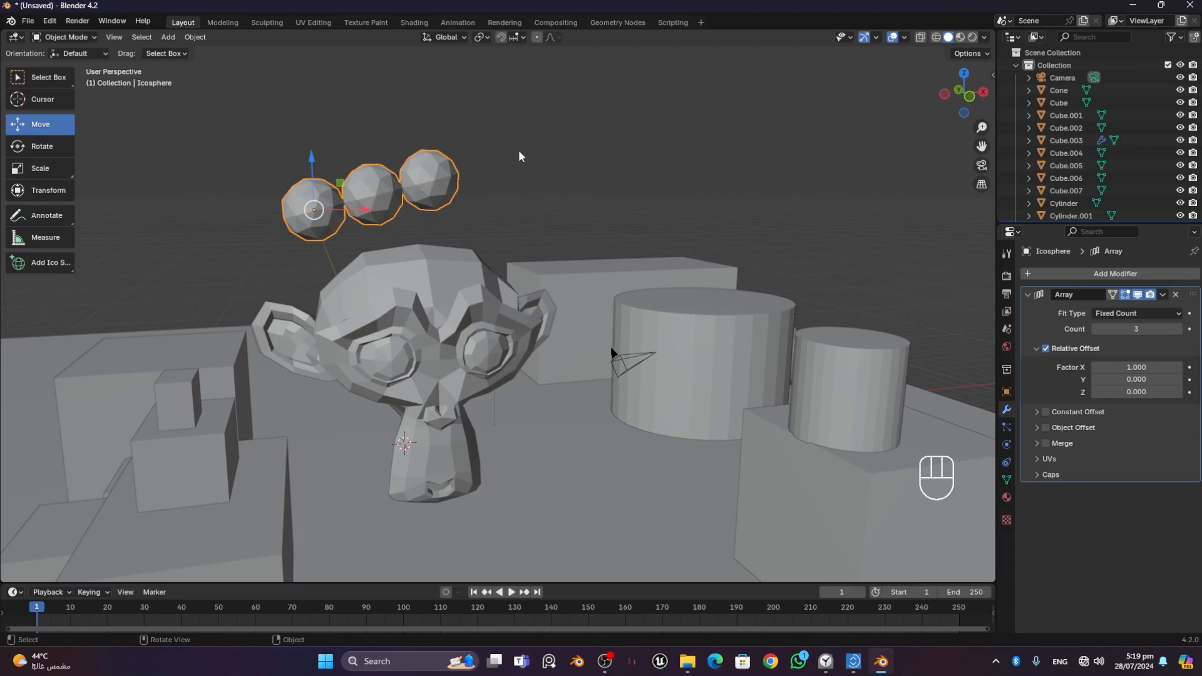
- Rotate the icosphere array slightly with the Rotate tool, and finish with the Select Box tool active
click(38, 147)
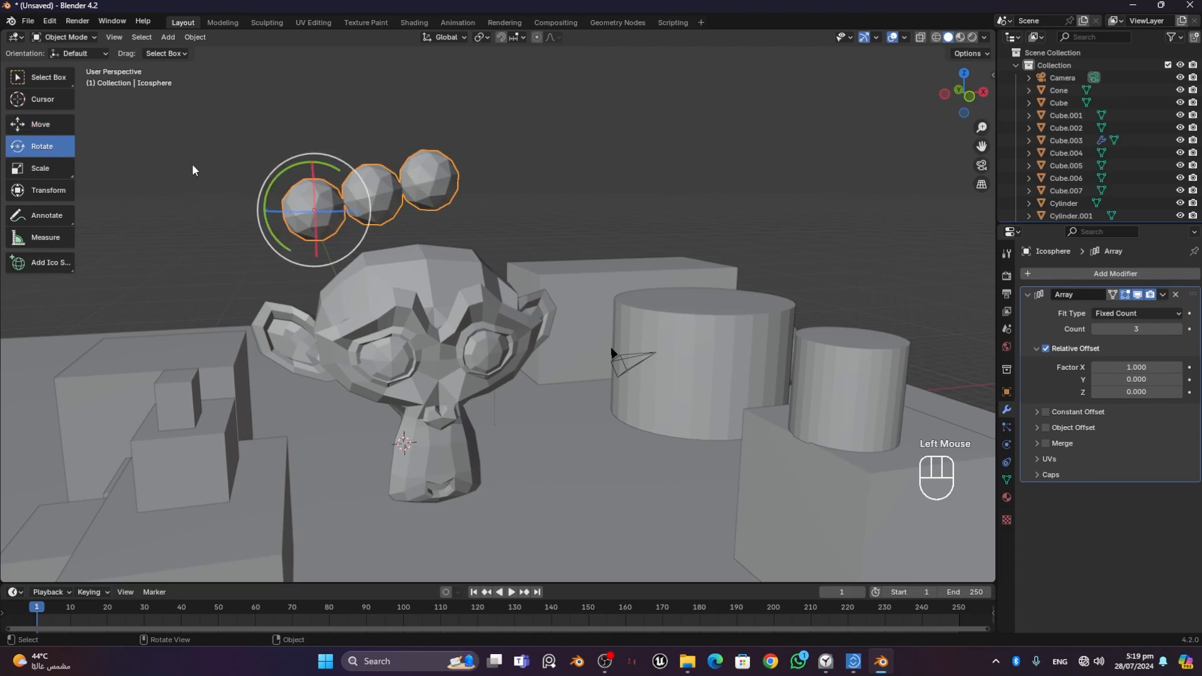
mouse_move(349, 242)
mouse_down()
mouse_move(362, 245)
mouse_move(357, 260)
mouse_up()
middle_drag(357, 261, 287, 299)
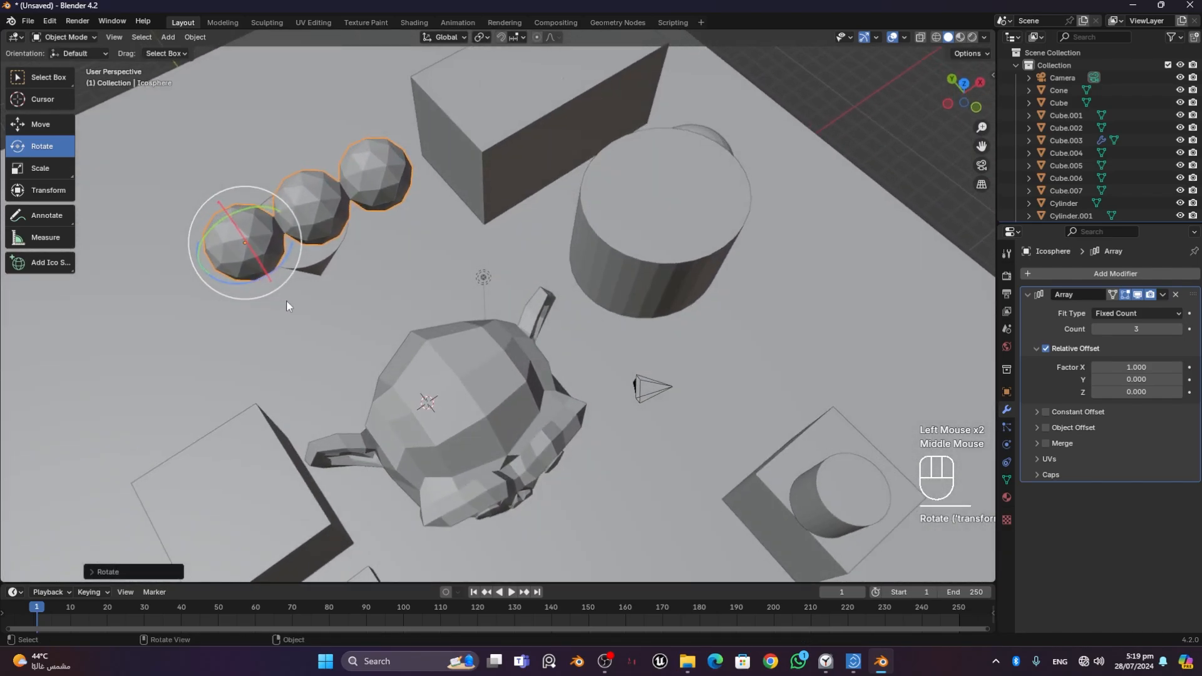
click(283, 259)
drag(284, 262, 286, 258)
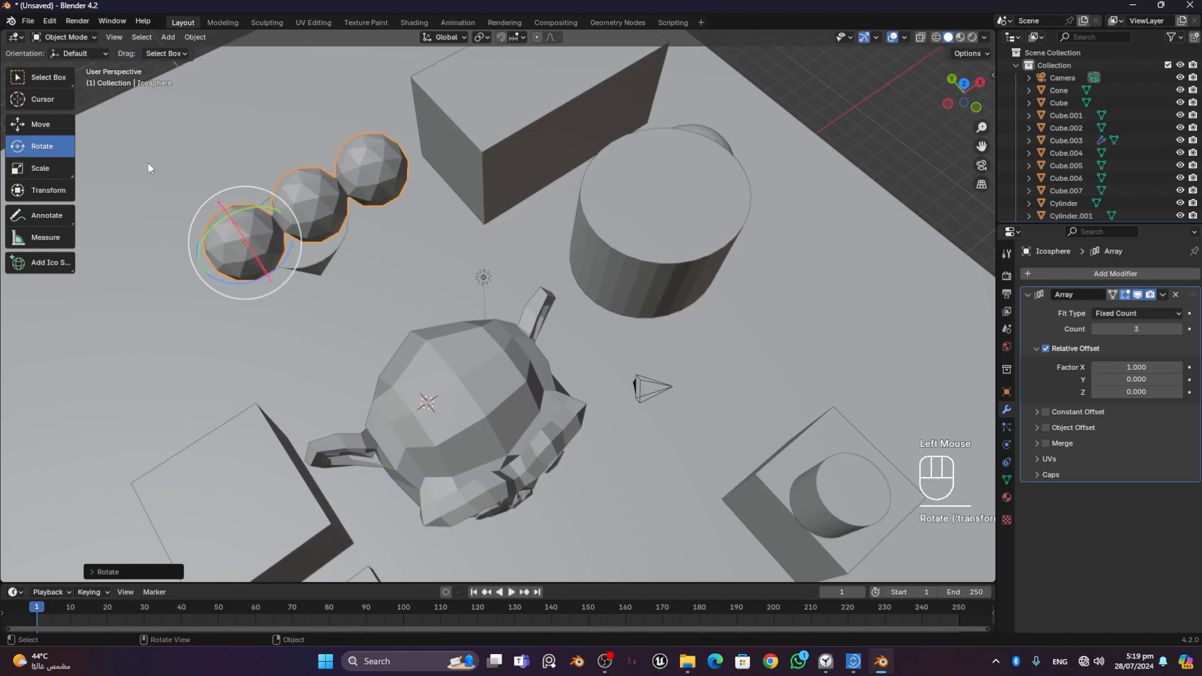
click(59, 117)
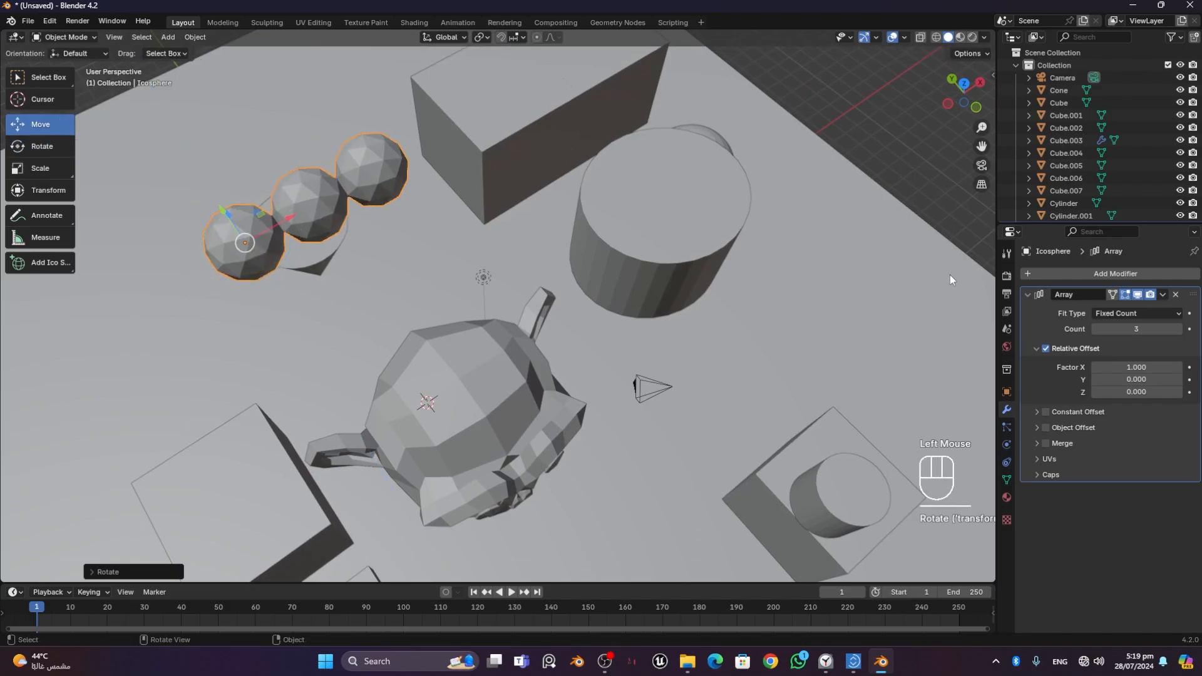
click(25, 76)
- Set the icosphere array's relative offset factors to X 1.2, Y 1.1 and Z 0.4
middle_drag(856, 290, 844, 248)
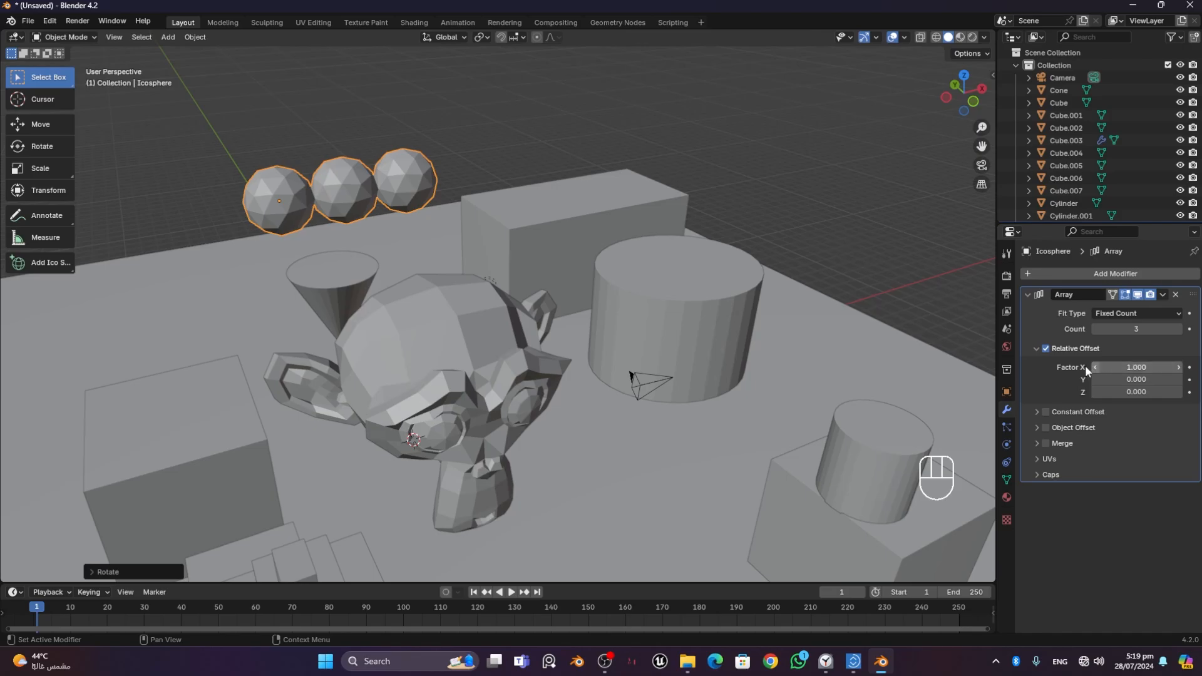
mouse_move(332, 185)
middle_down()
mouse_move(401, 198)
mouse_move(293, 198)
mouse_move(326, 196)
middle_up()
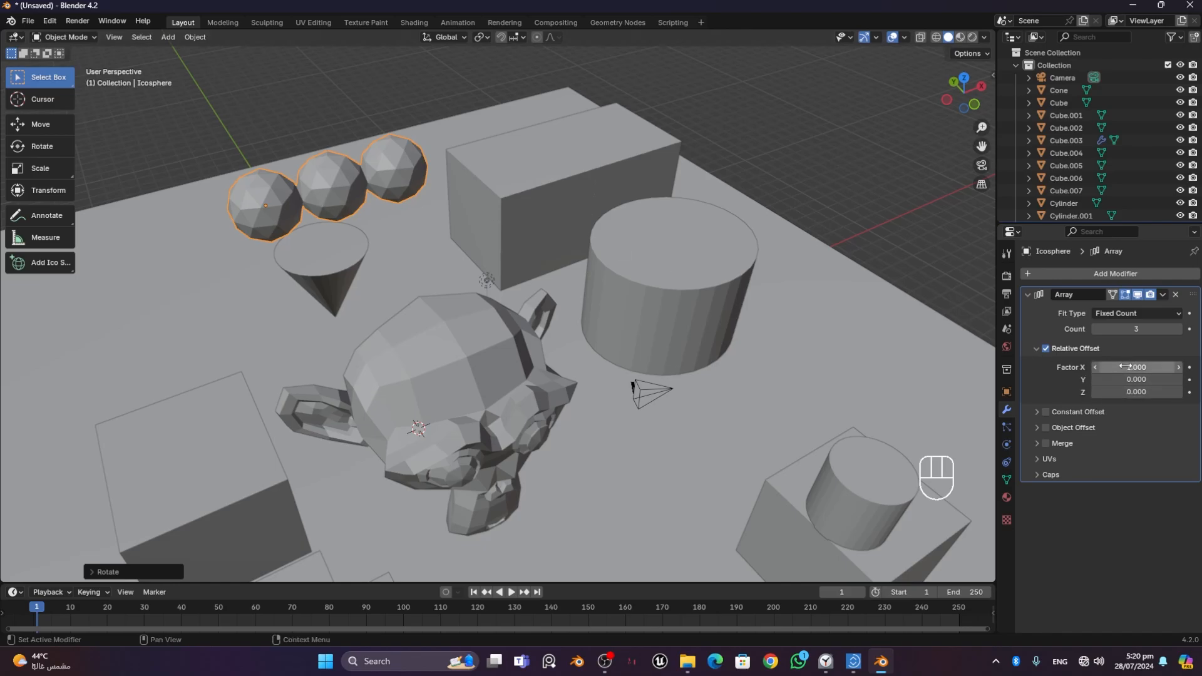
mouse_move(1125, 367)
mouse_down()
mouse_move(1165, 367)
mouse_move(1135, 367)
mouse_up()
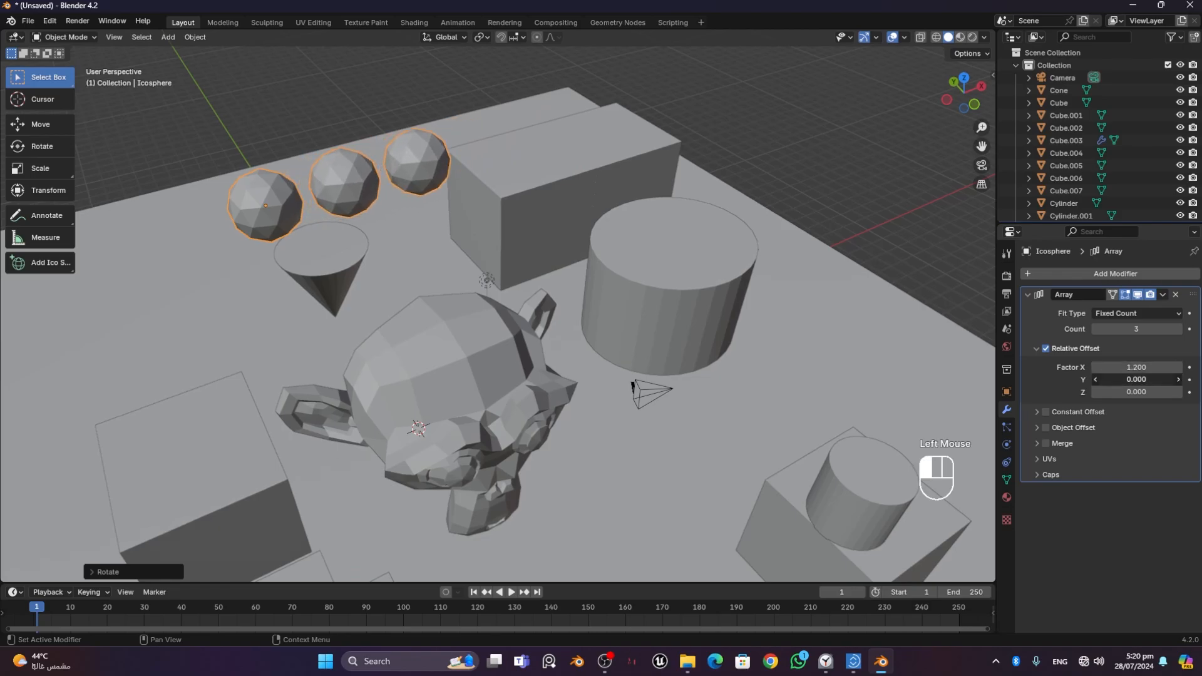
mouse_move(1136, 379)
mouse_down()
mouse_move(1160, 380)
mouse_move(1152, 392)
mouse_up()
middle_drag(558, 346, 542, 310)
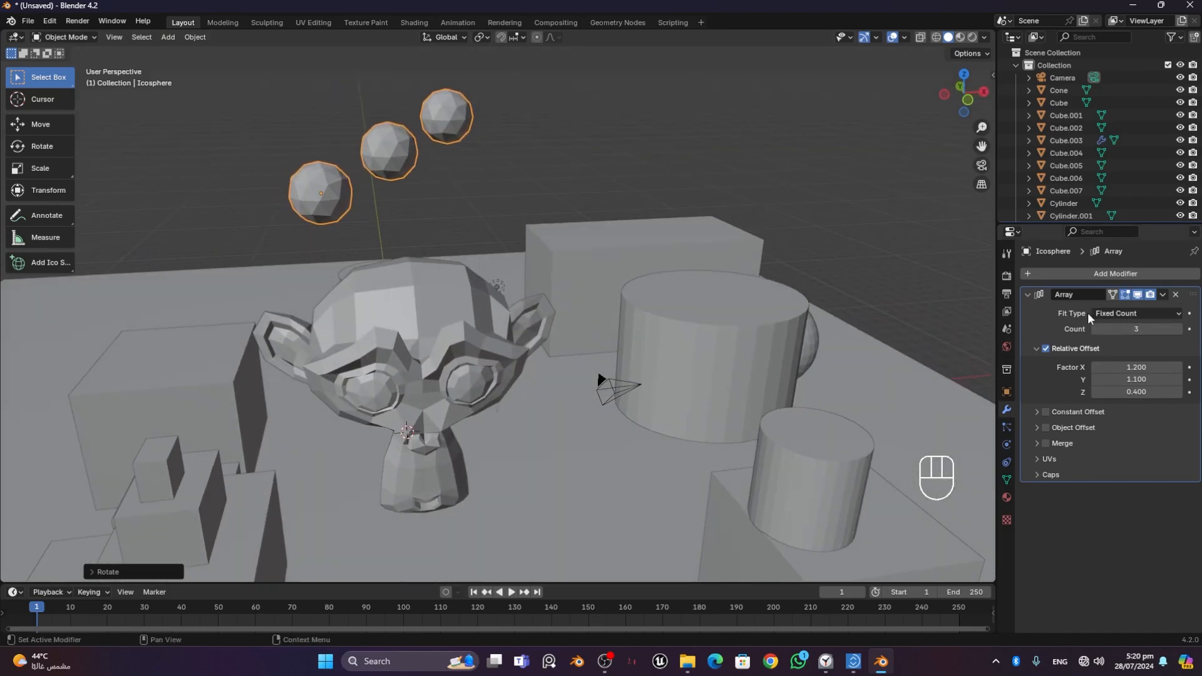
- Try the Fit Length type on the icosphere array with a length of 8.3 m, and undo the length change
click(1106, 316)
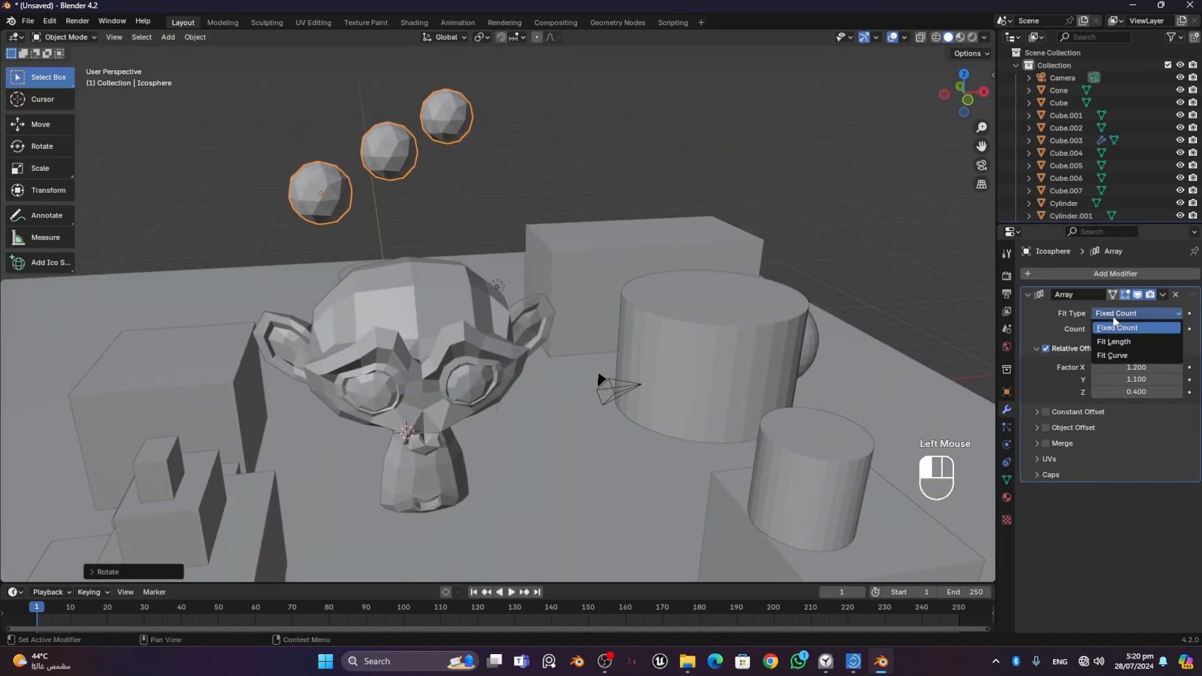
click(1110, 342)
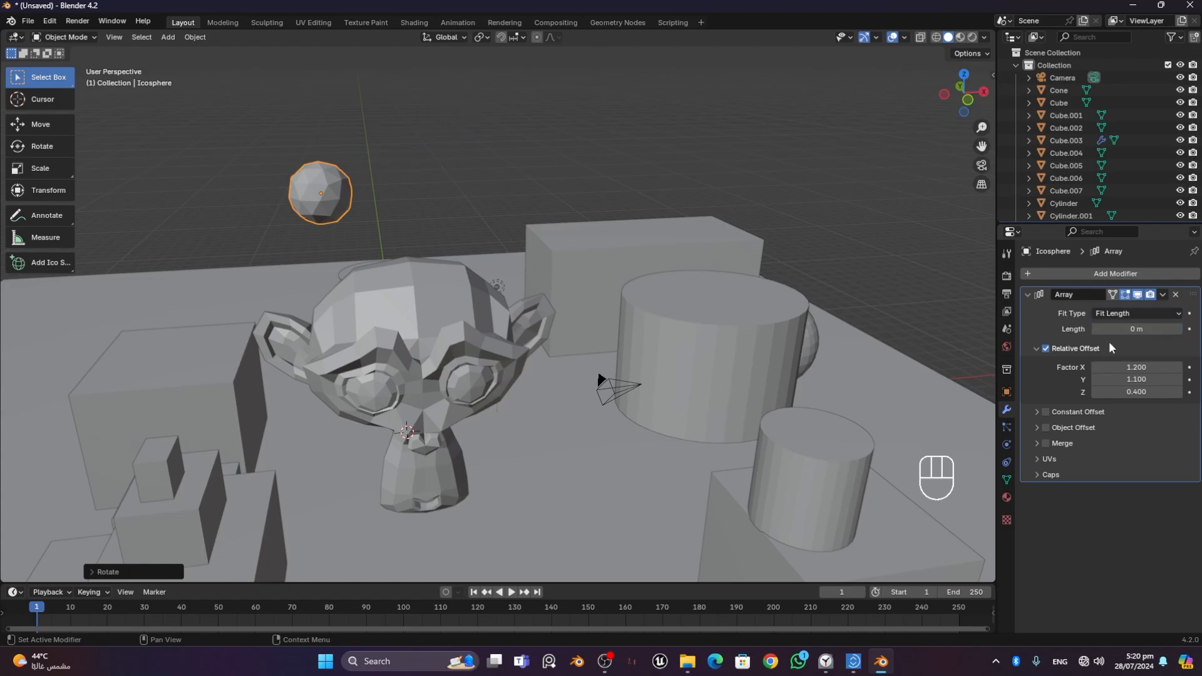
mouse_move(1127, 329)
mouse_down()
mouse_move(1167, 329)
mouse_move(1116, 333)
mouse_up()
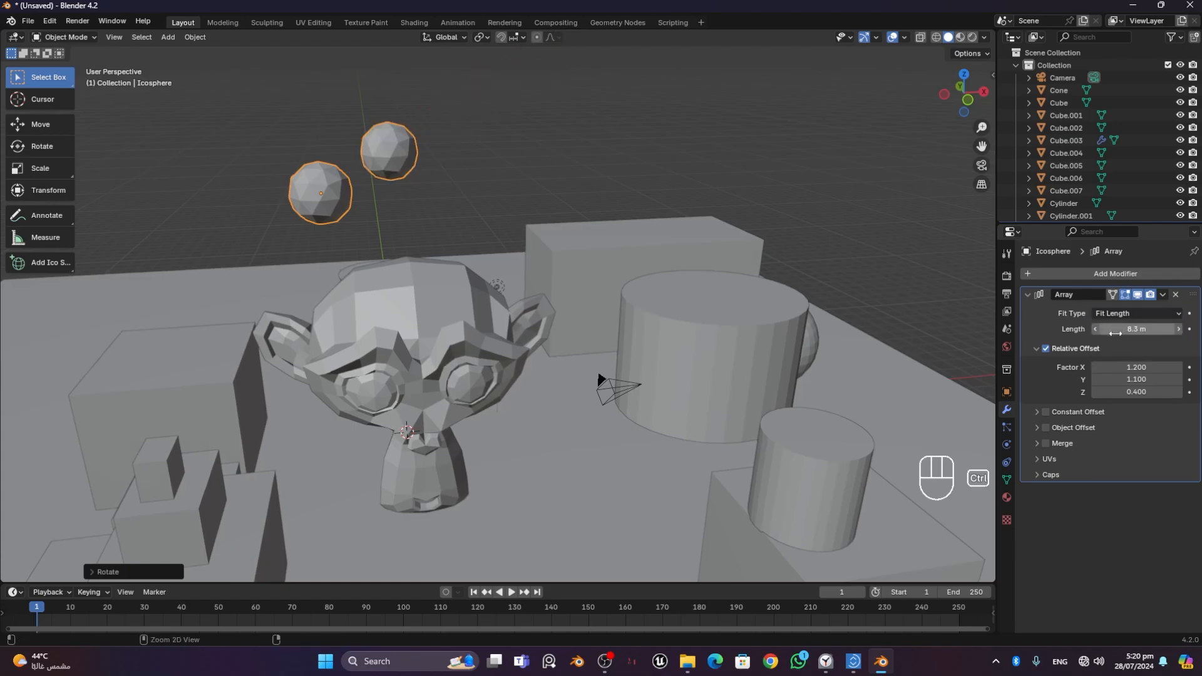
key(ctrl+z)
- Try the Fit Curve type on the icosphere array and return the fit type to Fixed Count
click(1134, 313)
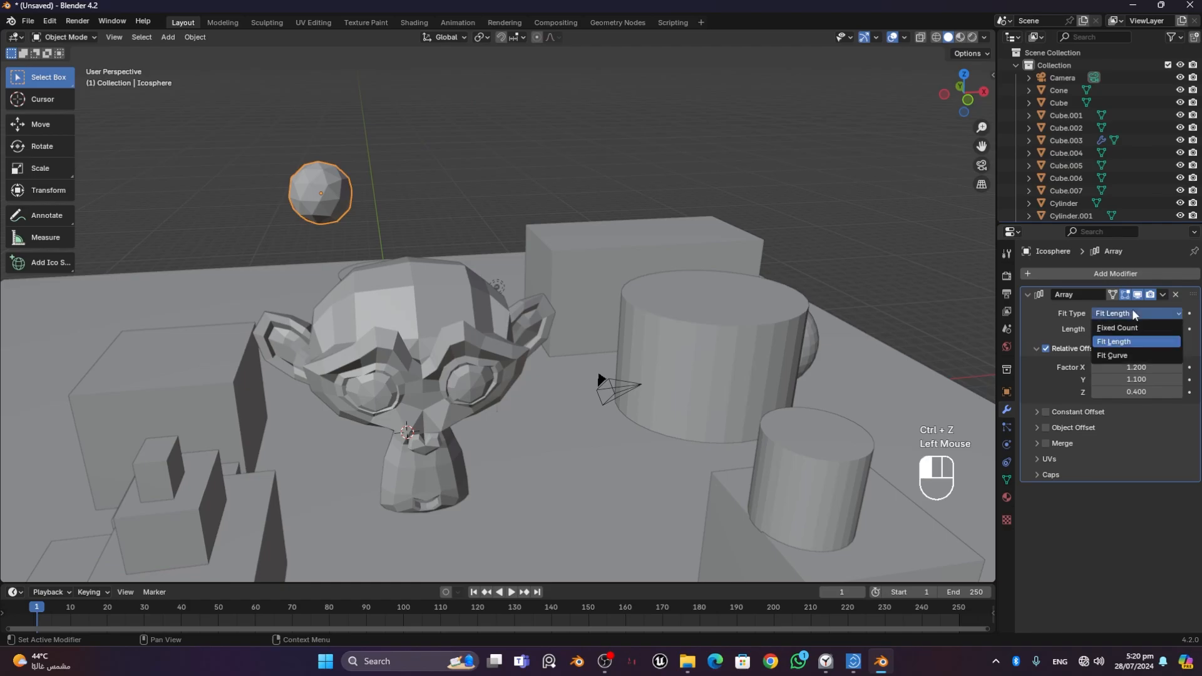
click(1126, 355)
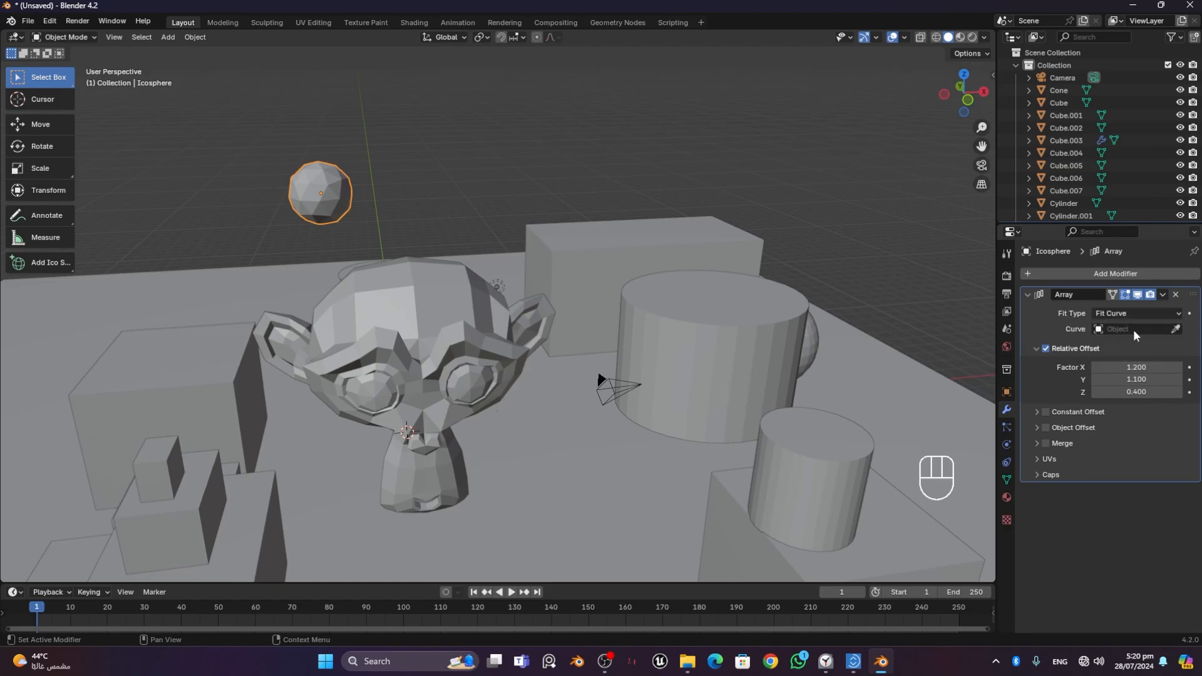
middle_drag(511, 204, 397, 224)
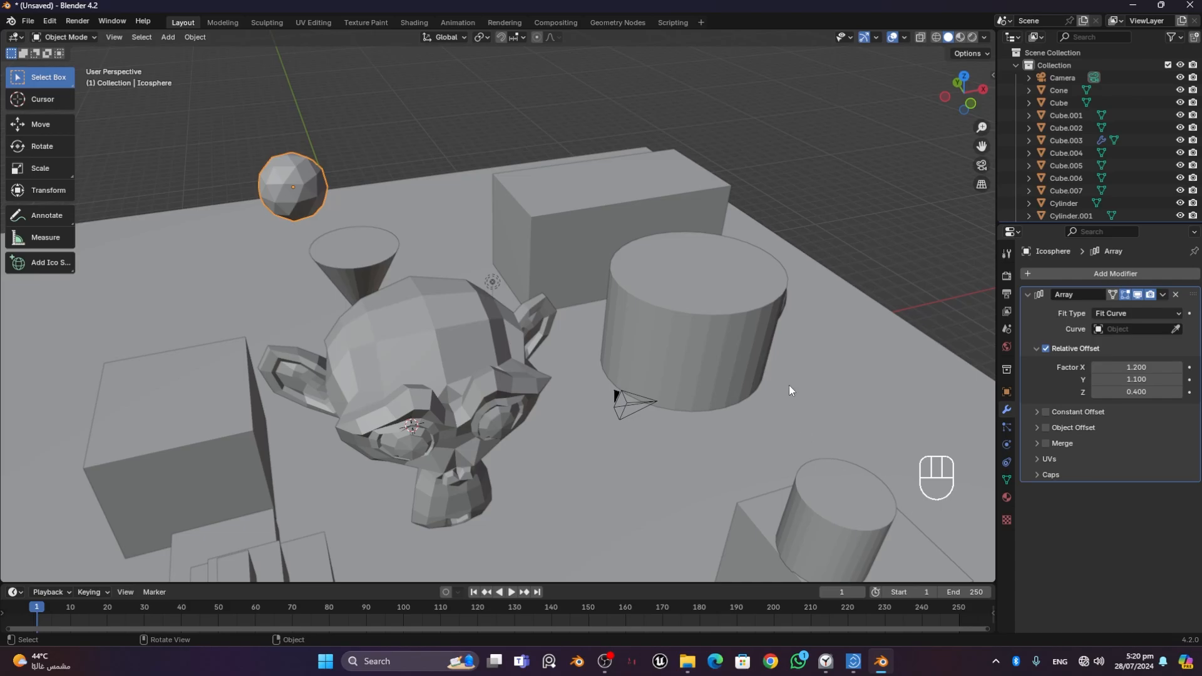
click(1138, 314)
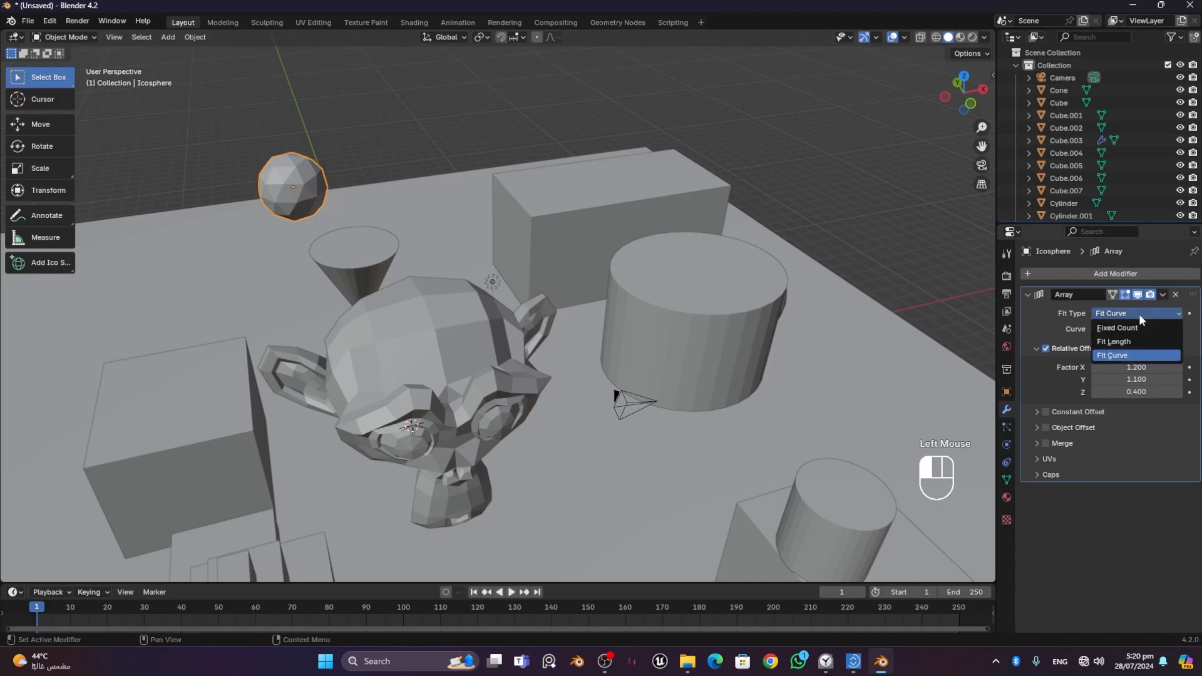
click(1137, 327)
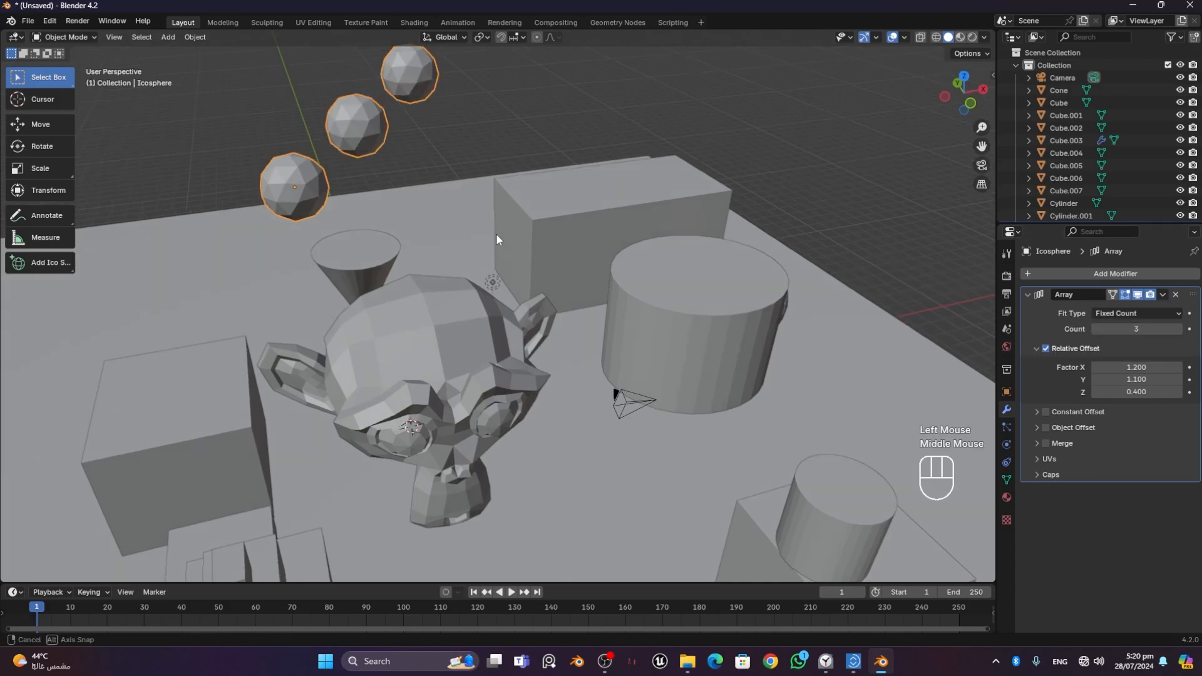
middle_drag(496, 234, 526, 137)
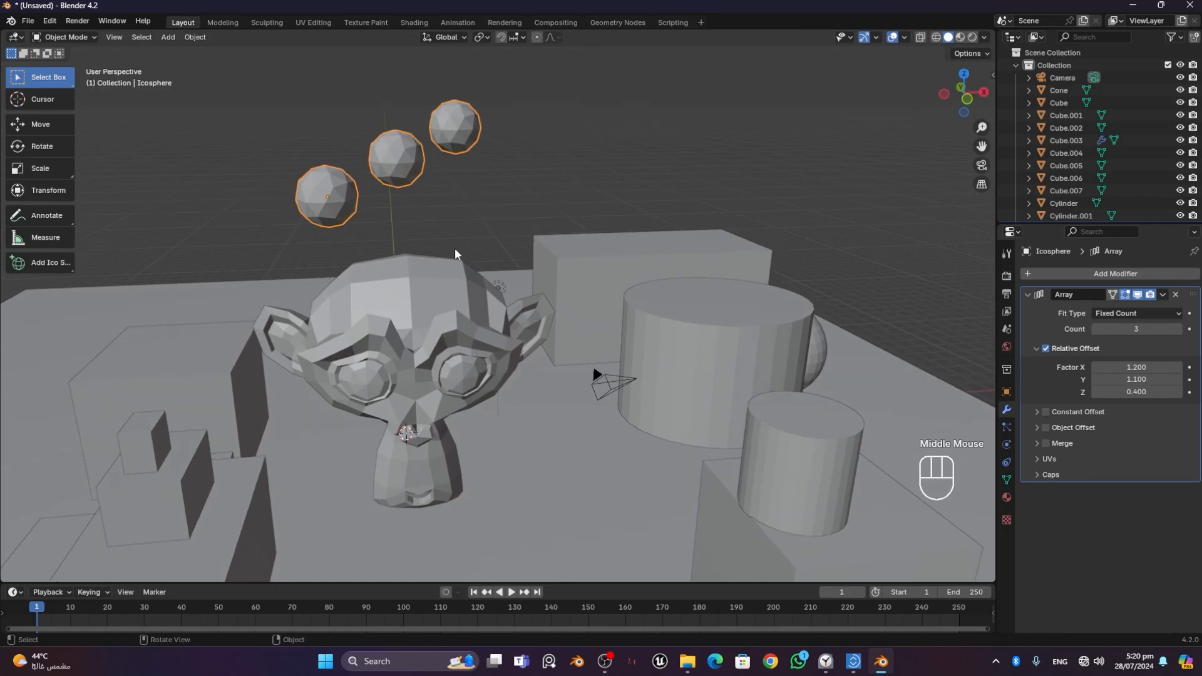
middle_drag(457, 251, 487, 248)
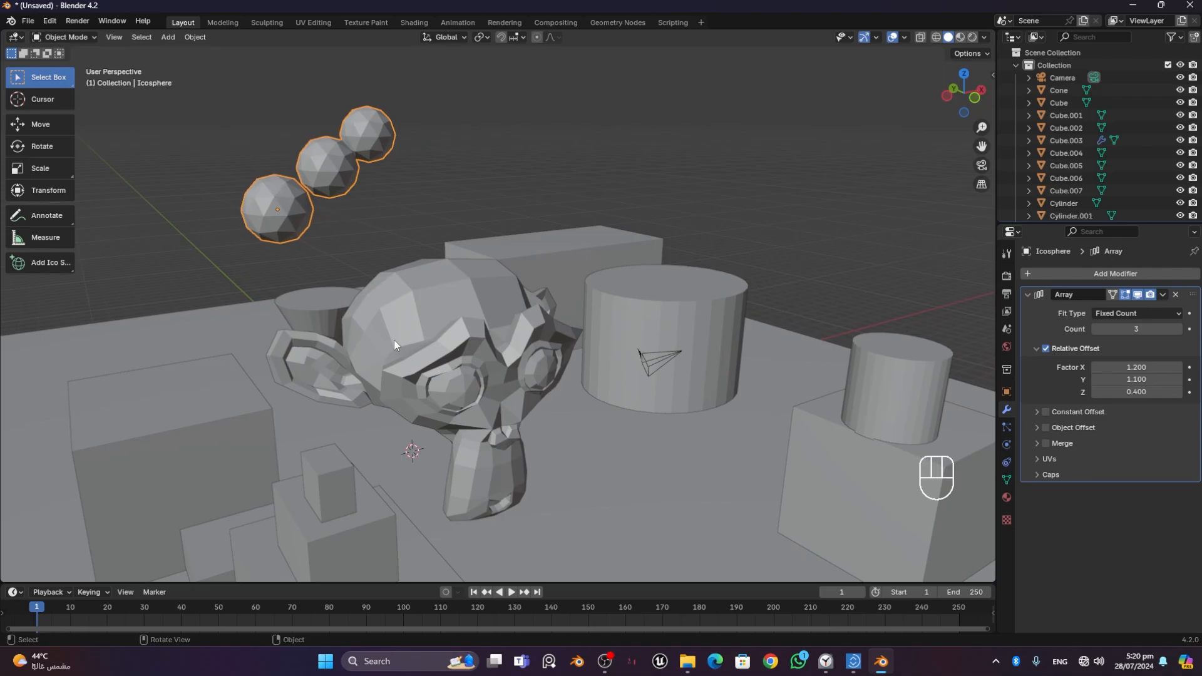
- Remove the Array modifier from the icosphere and select the arrayed box behind the large cylinder
click(1176, 294)
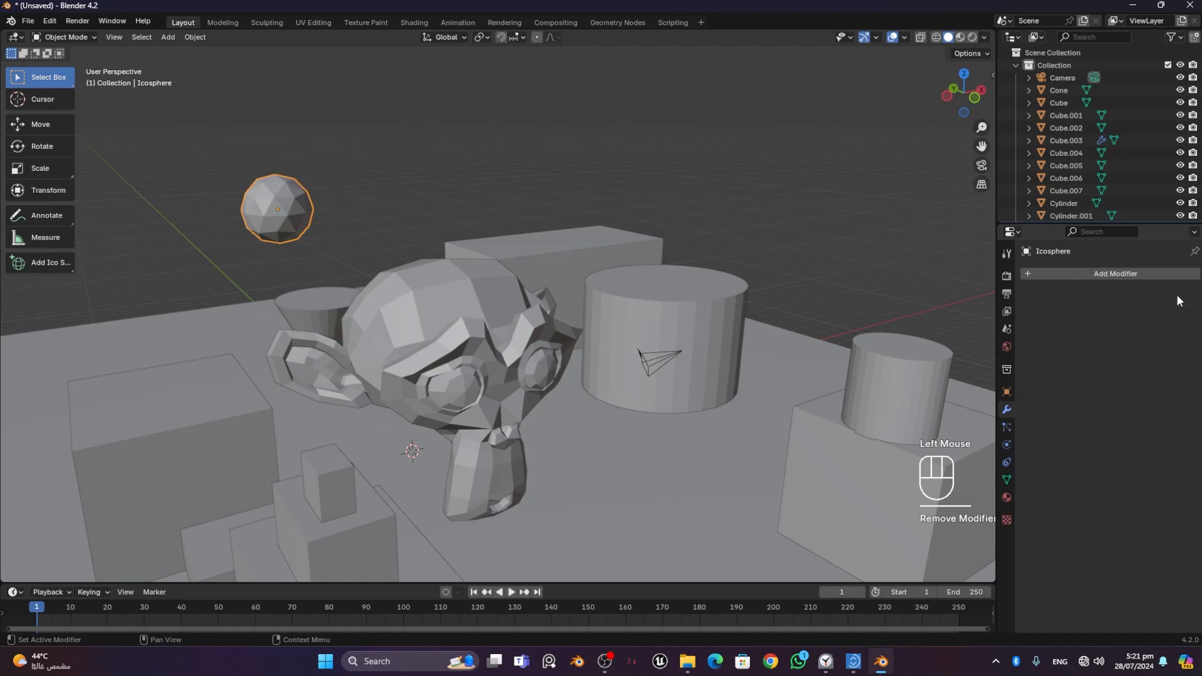
click(554, 256)
middle_drag(554, 255, 593, 237)
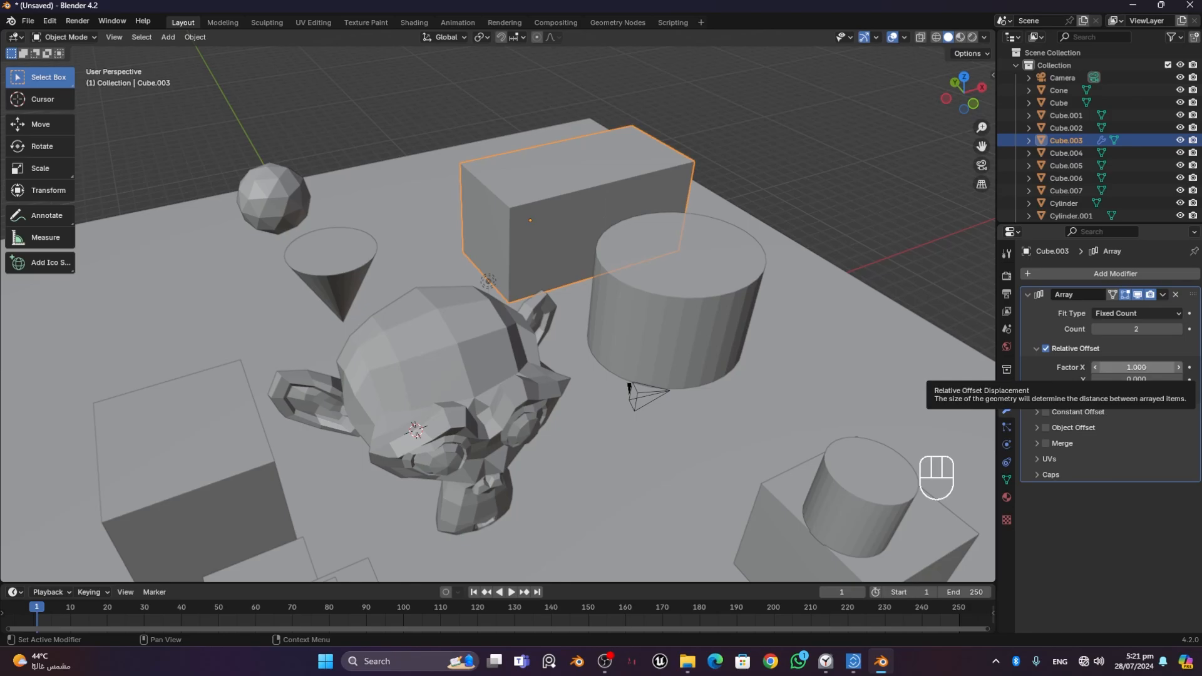
- Set the selected box's array to a relative offset X factor of 1.6 and a count of 4
click(1136, 367)
mouse_move(1137, 367)
mouse_down()
mouse_move(1149, 367)
mouse_move(964, 367)
mouse_move(1177, 367)
mouse_move(1155, 367)
mouse_up()
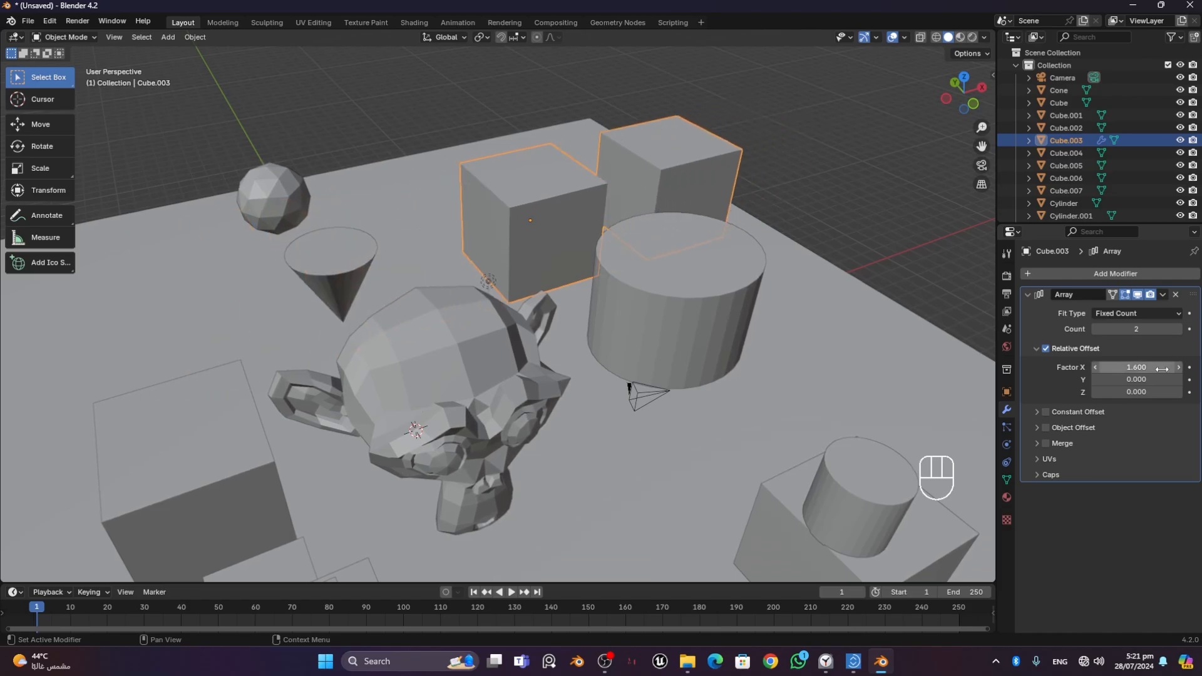
click(1179, 329)
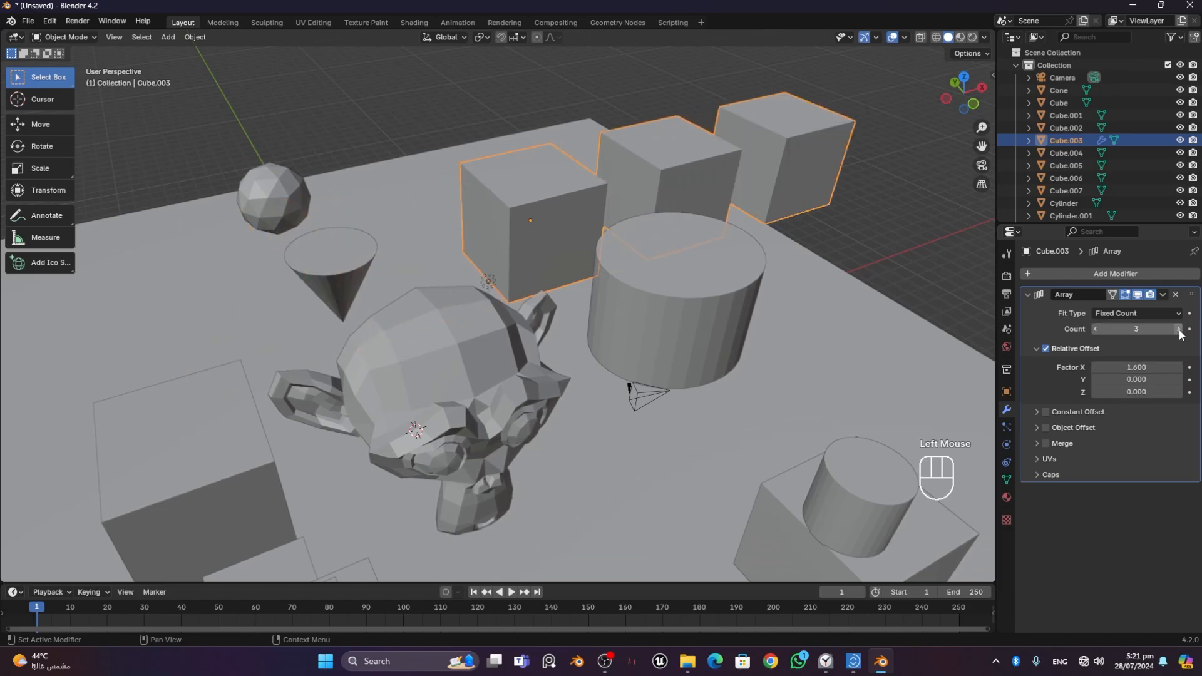
click(1179, 329)
middle_drag(656, 272, 739, 269)
middle_drag(827, 322, 660, 324)
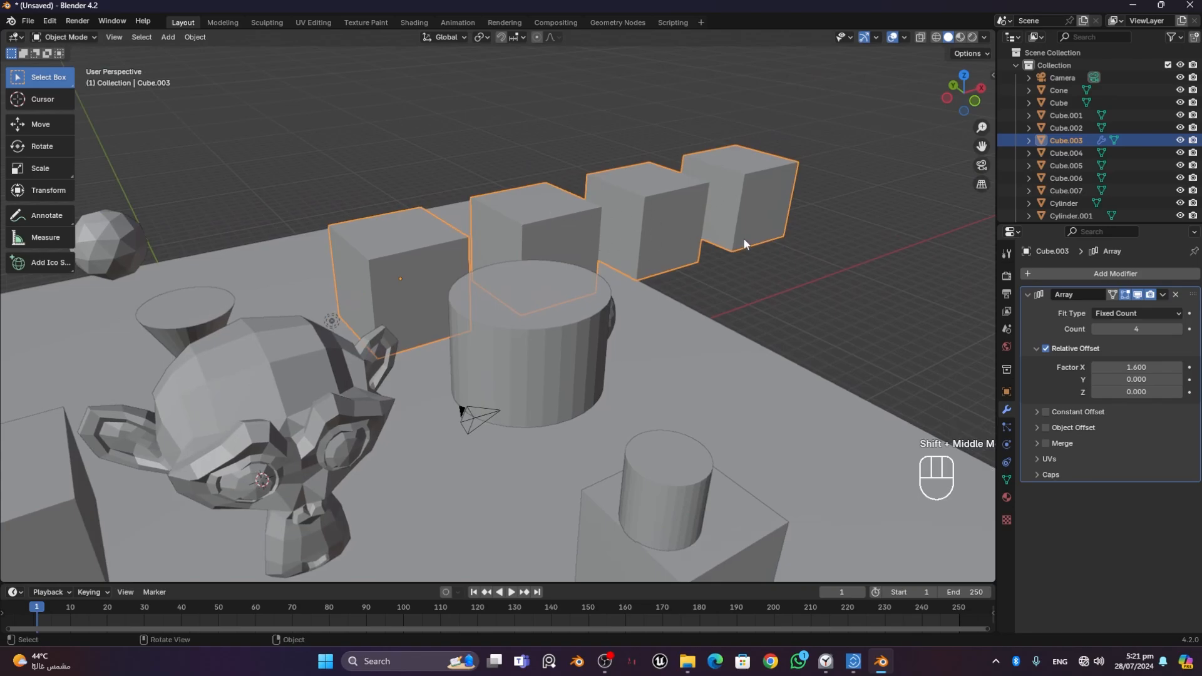
- Try switching Constant Offset, Object Offset and Merge on and off in the Array modifier, and briefly expand its Caps settings
click(1044, 412)
click(1044, 412)
click(1046, 427)
click(1046, 428)
click(1045, 444)
click(1044, 443)
click(1032, 475)
click(1032, 475)
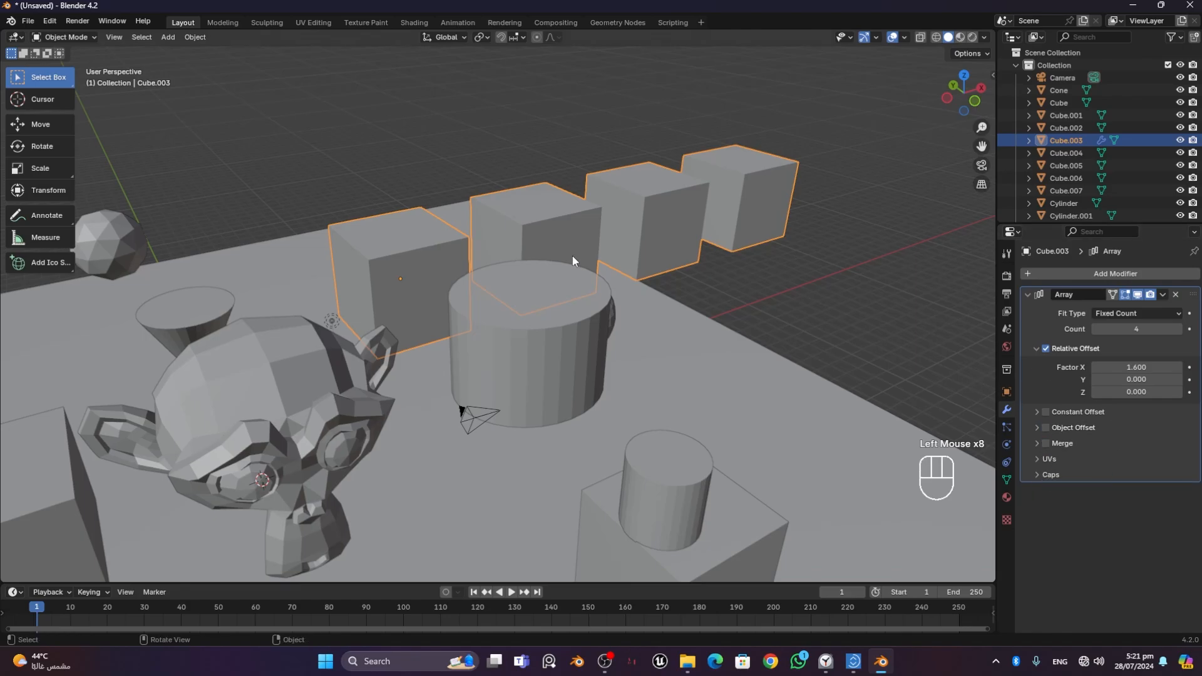
- In Edit Mode, move the original arrayed cube's cylinder-side face inward along Y and slightly up along Z with the Move tool
middle_drag(574, 260, 602, 262)
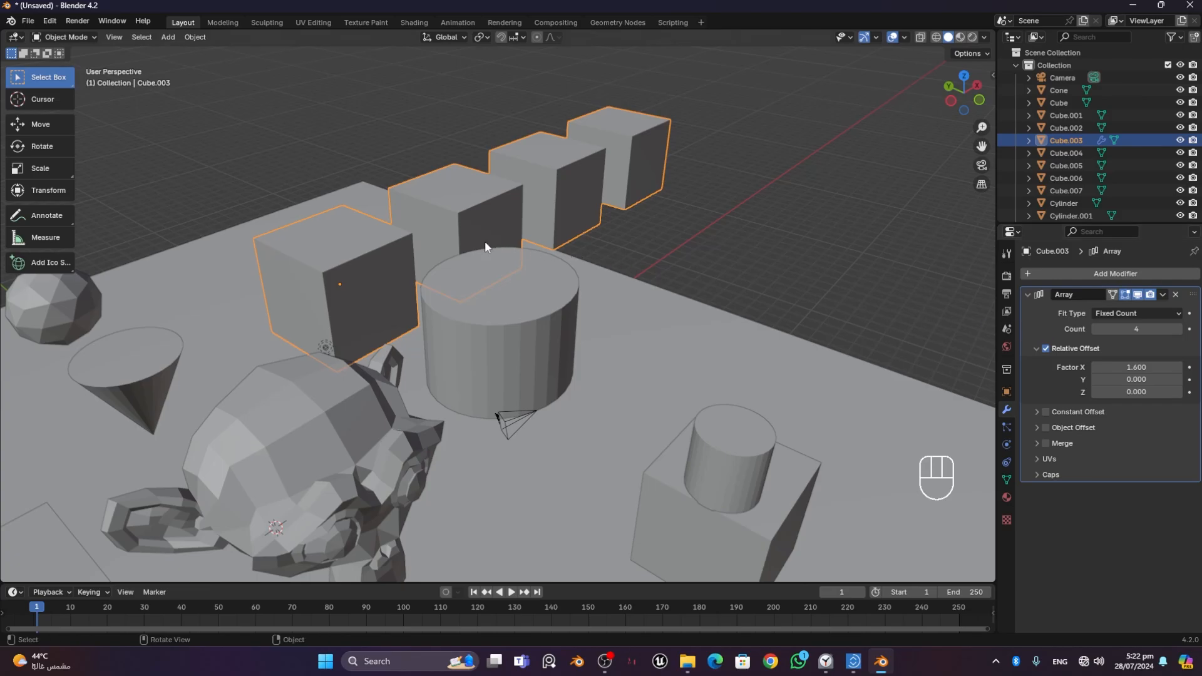
click(76, 37)
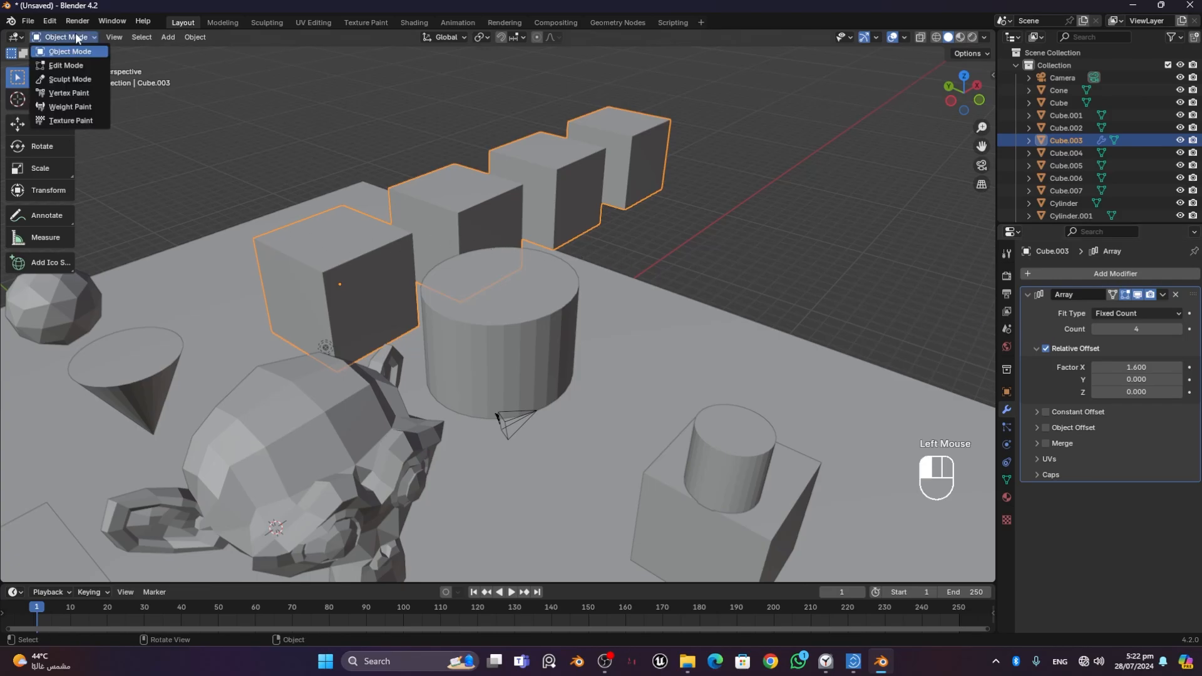
click(75, 66)
click(391, 276)
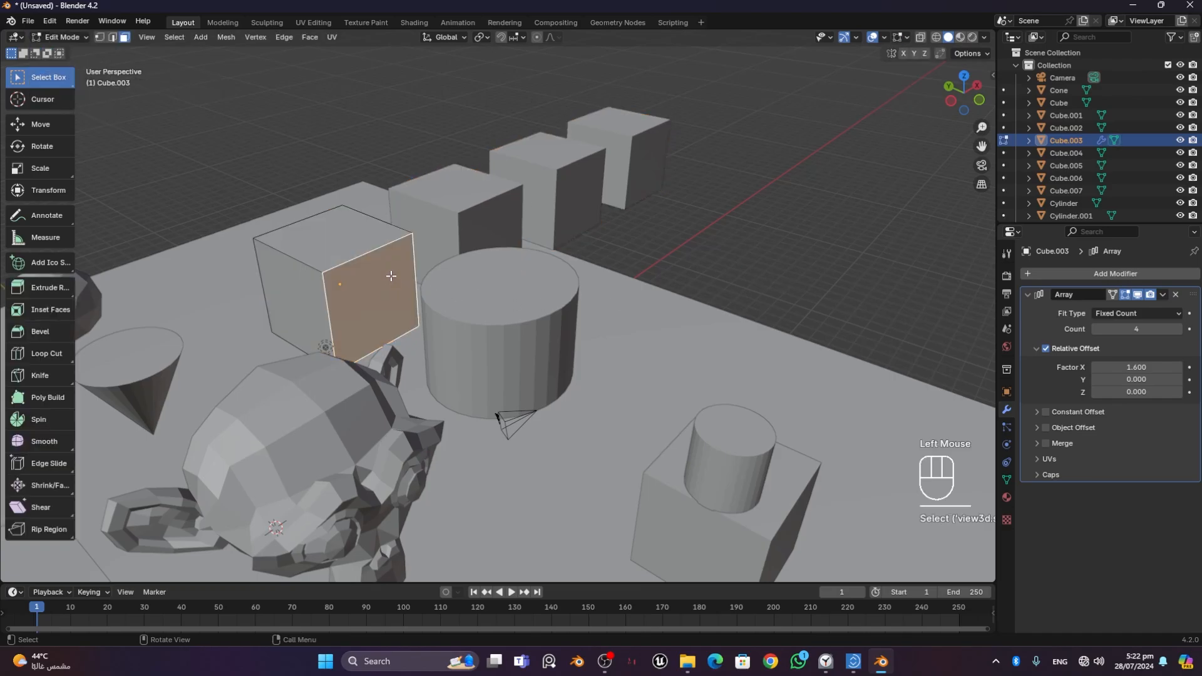
click(49, 127)
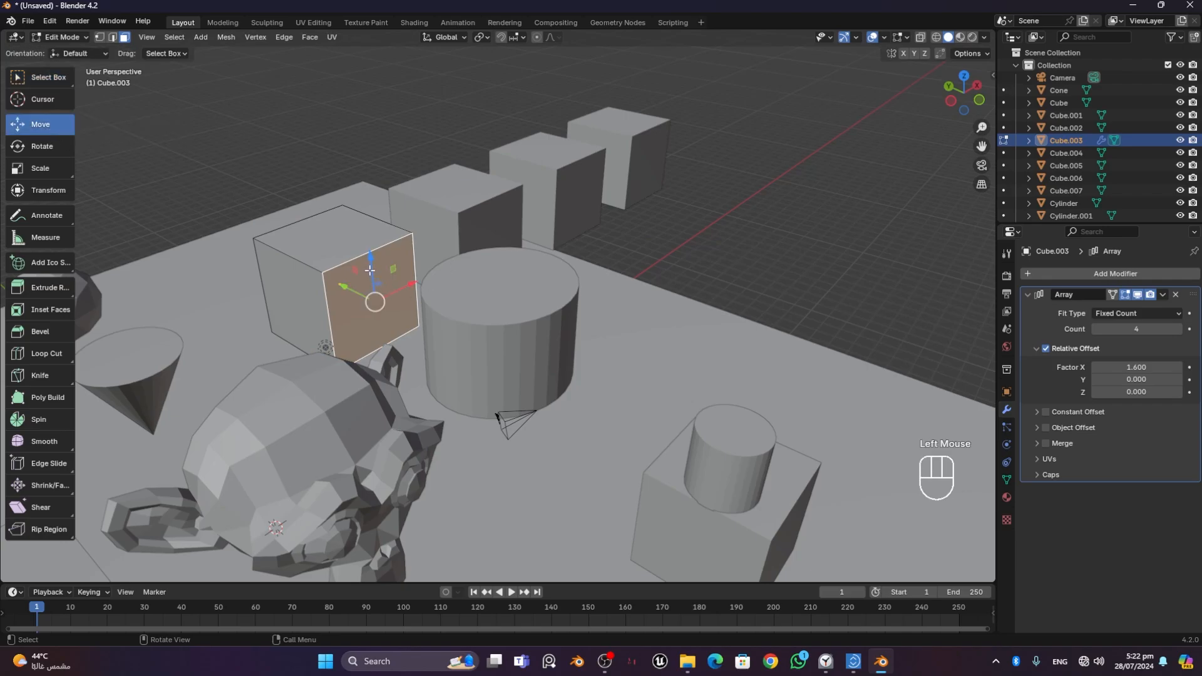
mouse_move(370, 270)
mouse_down()
mouse_move(396, 306)
mouse_move(375, 275)
mouse_move(355, 279)
mouse_move(371, 276)
mouse_up()
middle_drag(555, 223, 614, 257)
drag(291, 382, 223, 387)
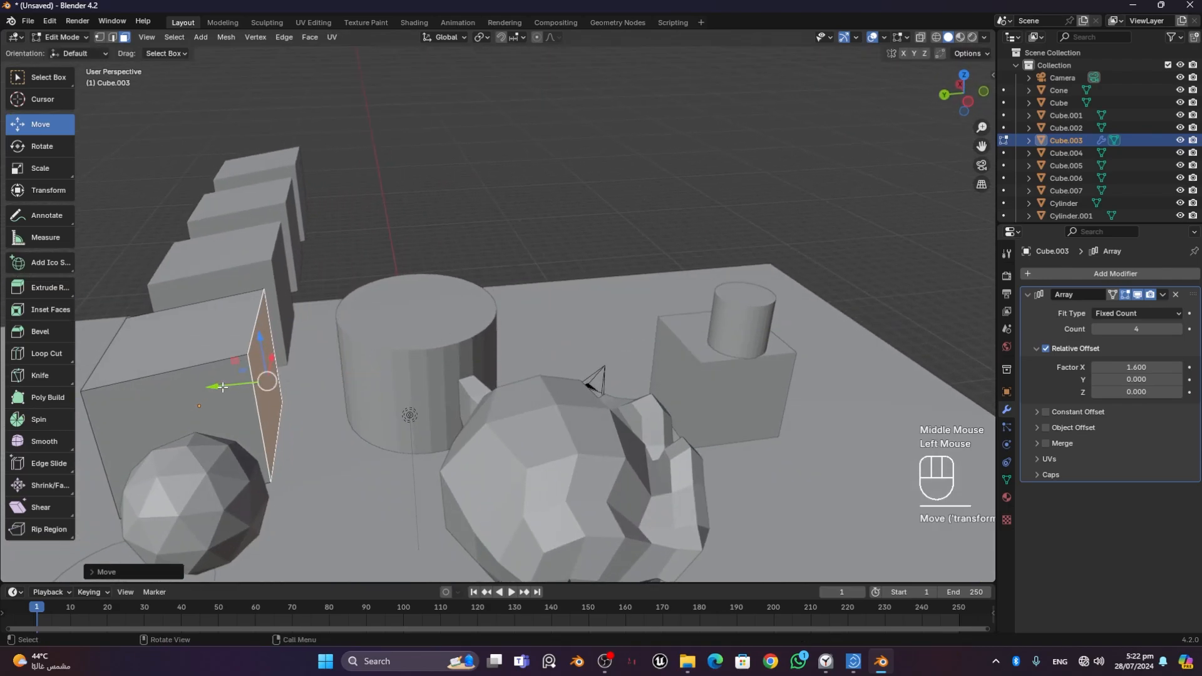
drag(255, 347, 182, 325)
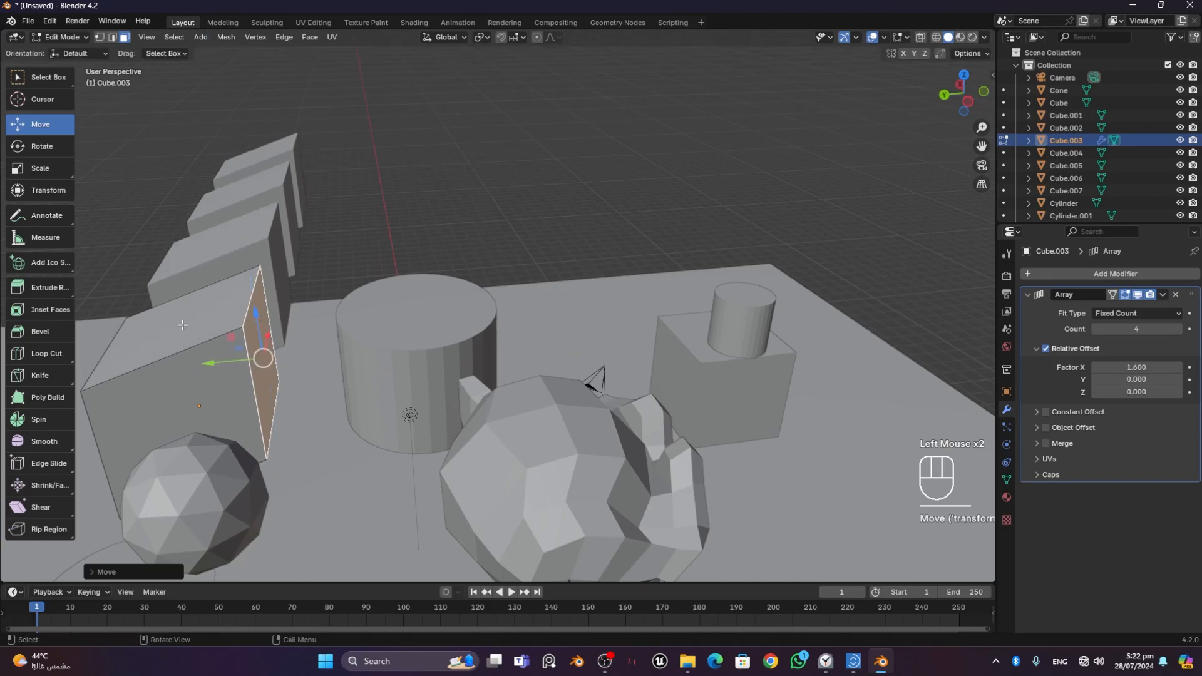
- Shift the original cube's opposite side face slightly along the Y axis and return to Object Mode
middle_drag(182, 325, 285, 314)
scroll(285, 314, down, 5)
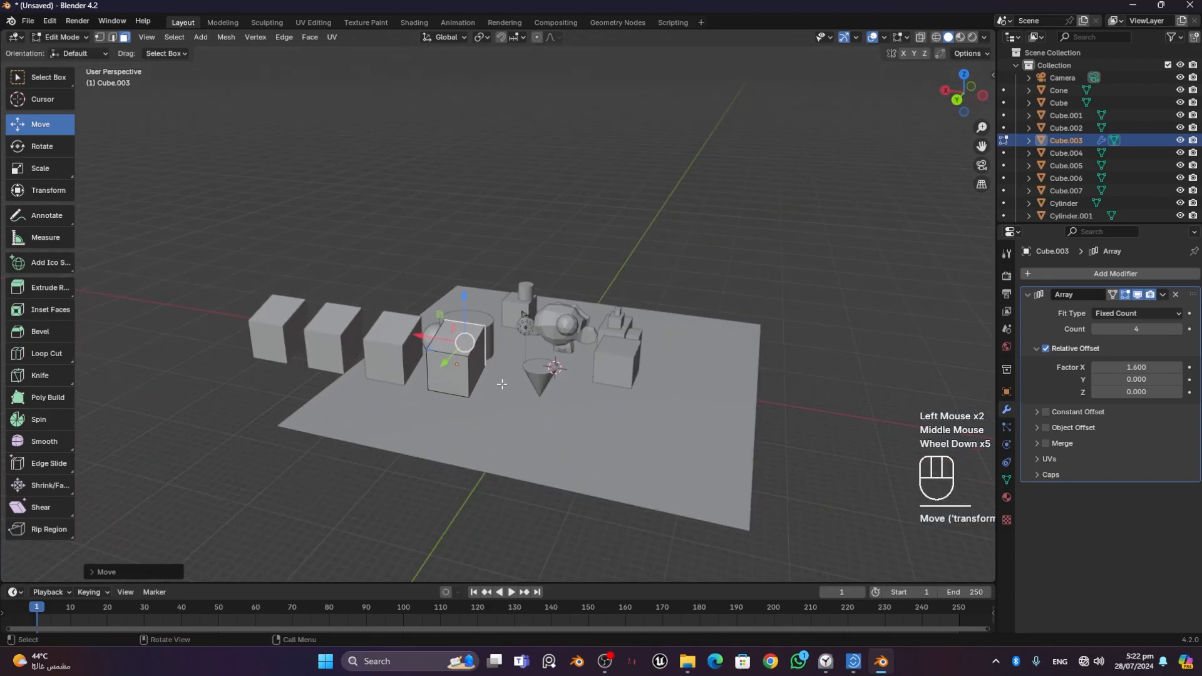
middle_drag(502, 383, 354, 355)
scroll(354, 355, up, 2)
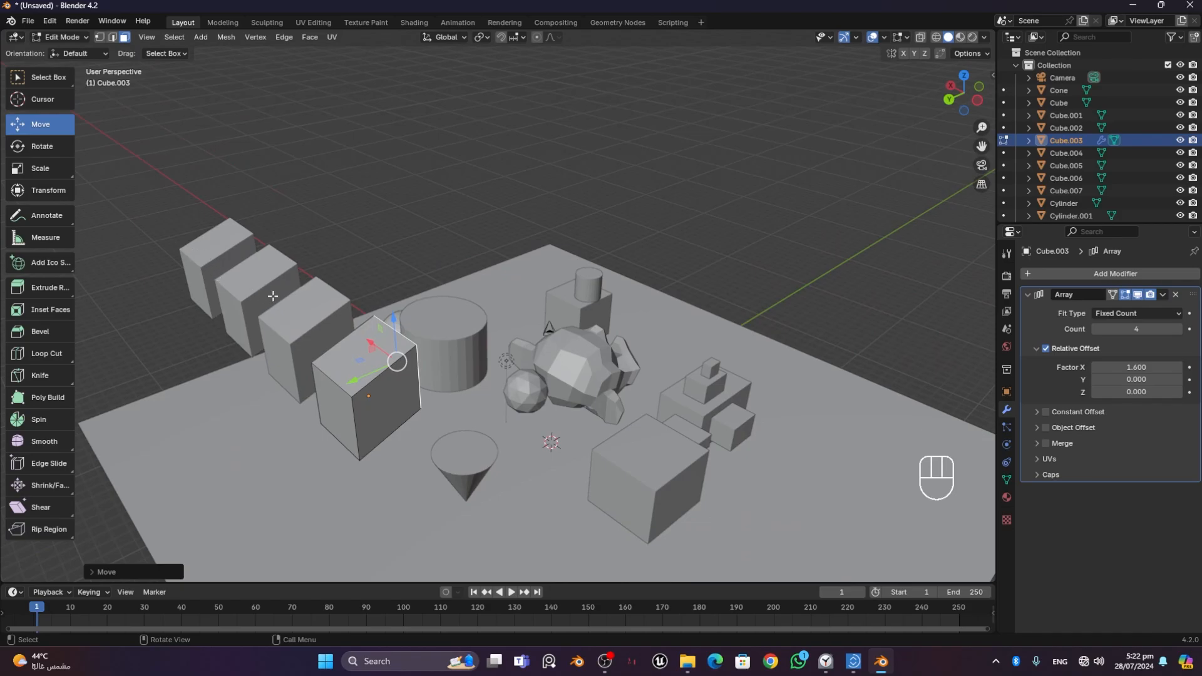
click(344, 393)
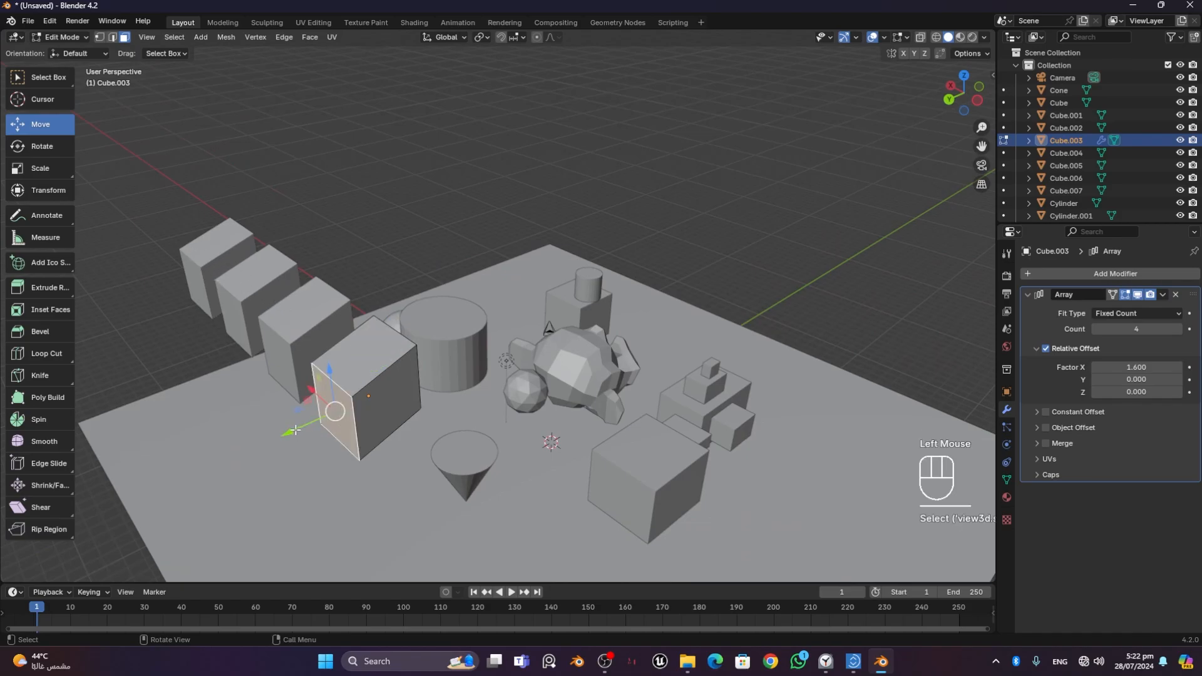
mouse_move(295, 430)
mouse_down()
mouse_move(270, 441)
mouse_move(286, 416)
mouse_up()
scroll(507, 431, up, 1)
mouse_move(507, 430)
middle_down()
mouse_move(456, 408)
mouse_move(523, 404)
mouse_move(508, 416)
middle_up()
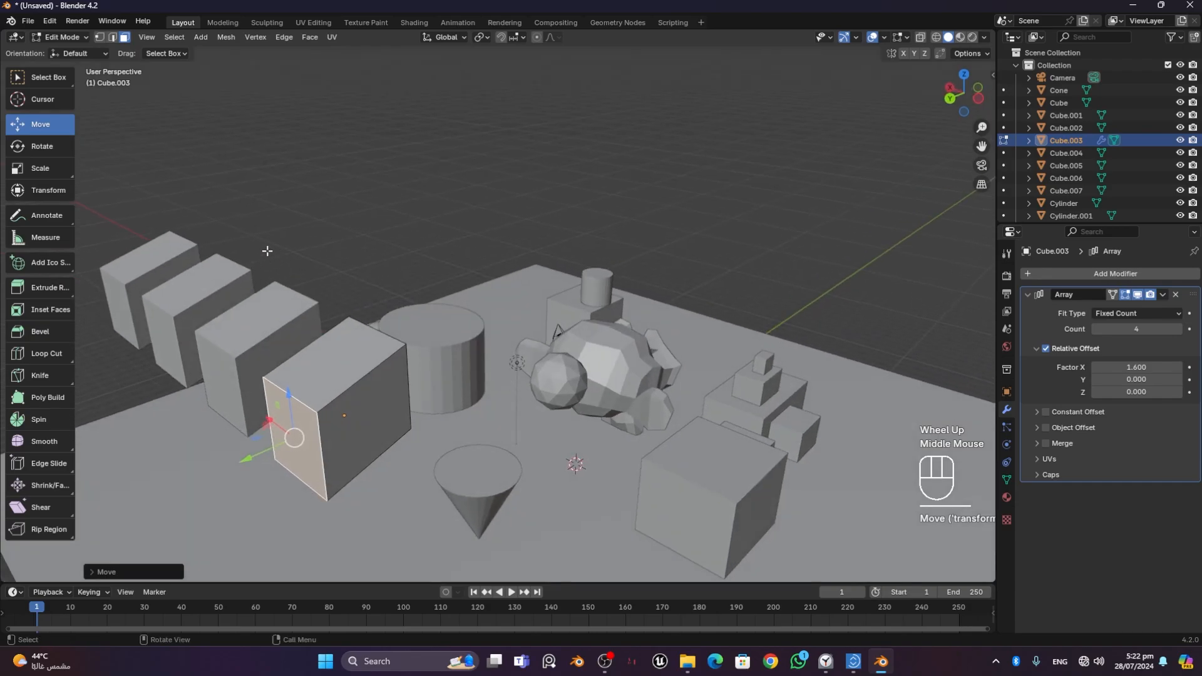
click(77, 35)
click(70, 51)
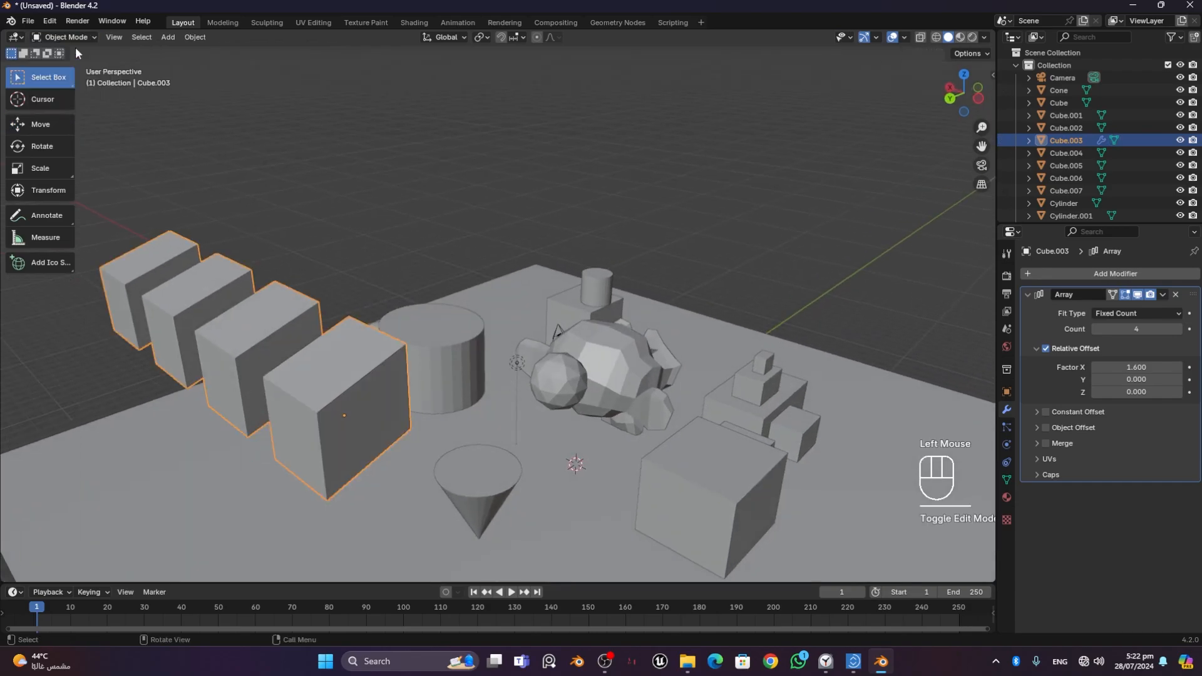
middle_drag(532, 375, 374, 355)
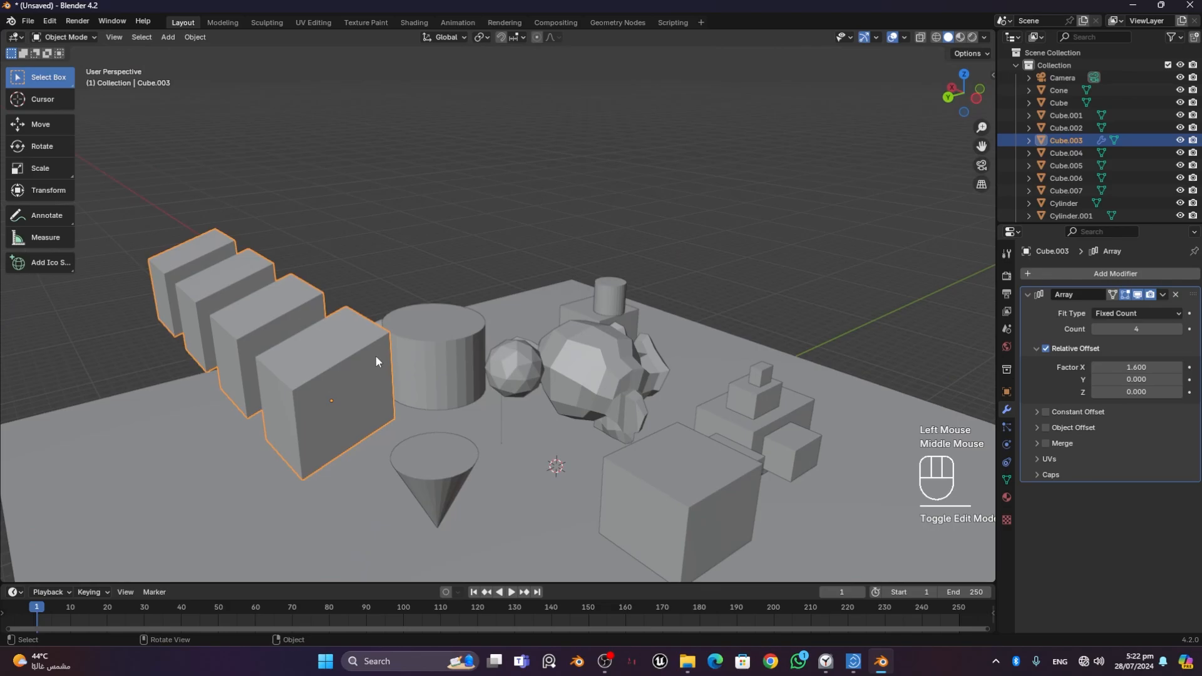
- Apply the Array modifier to the row of cubes and enter Edit Mode
click(1164, 295)
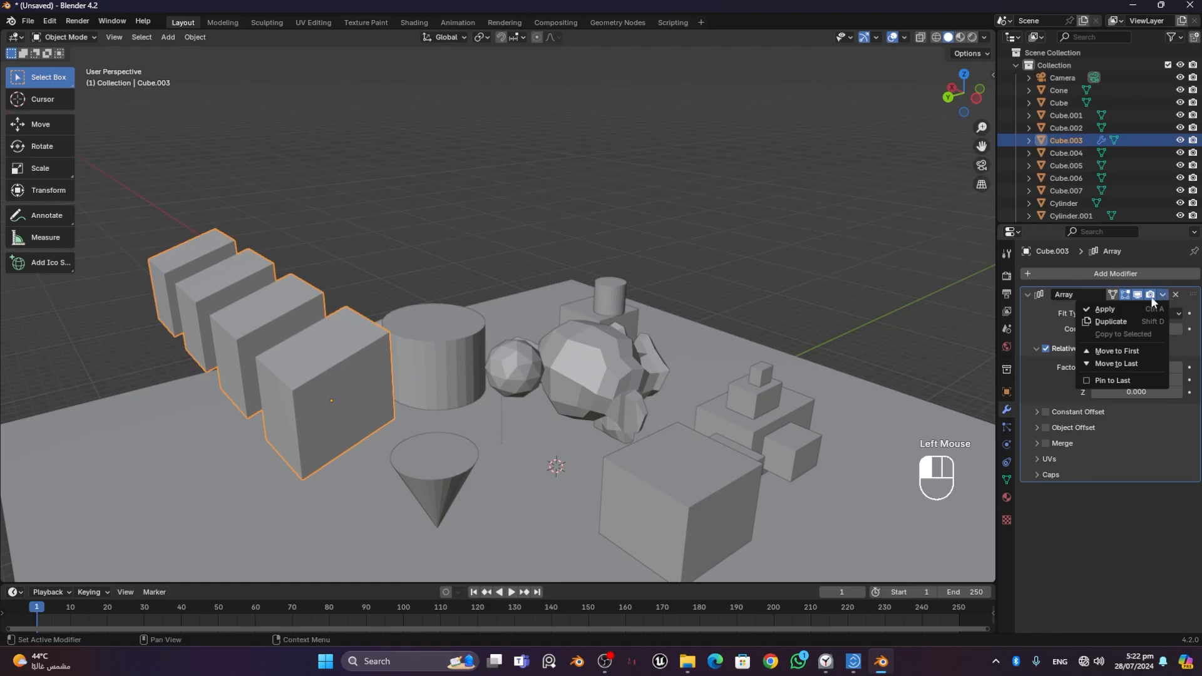
click(1122, 310)
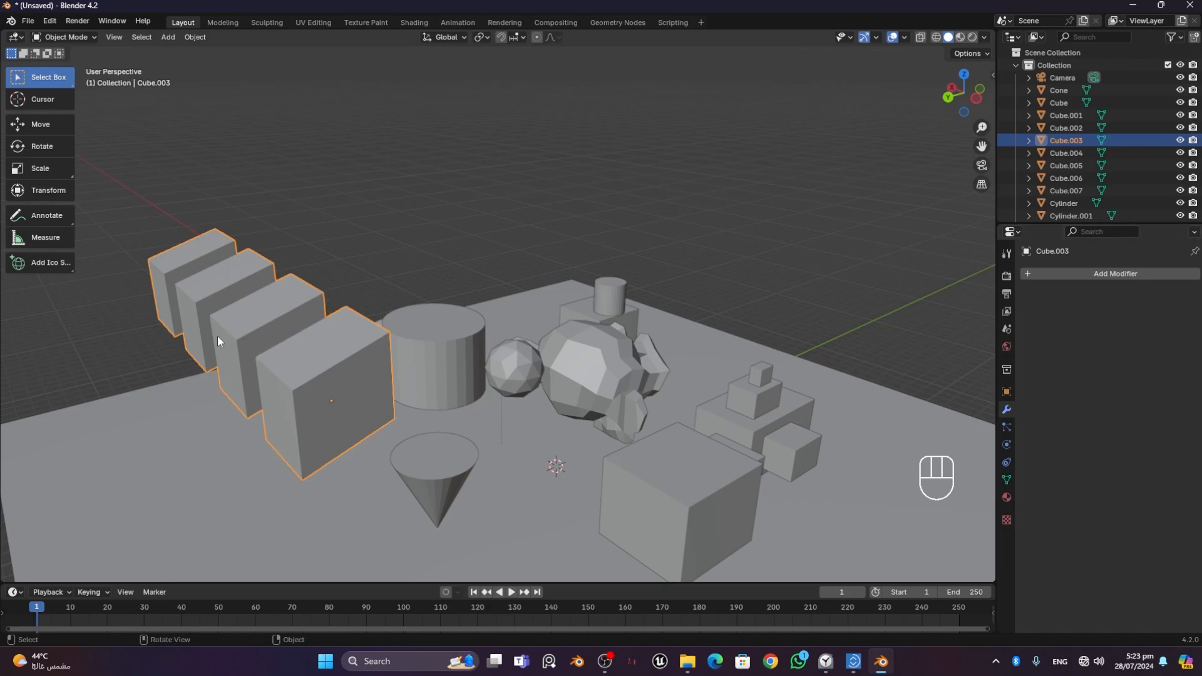
click(80, 39)
click(66, 65)
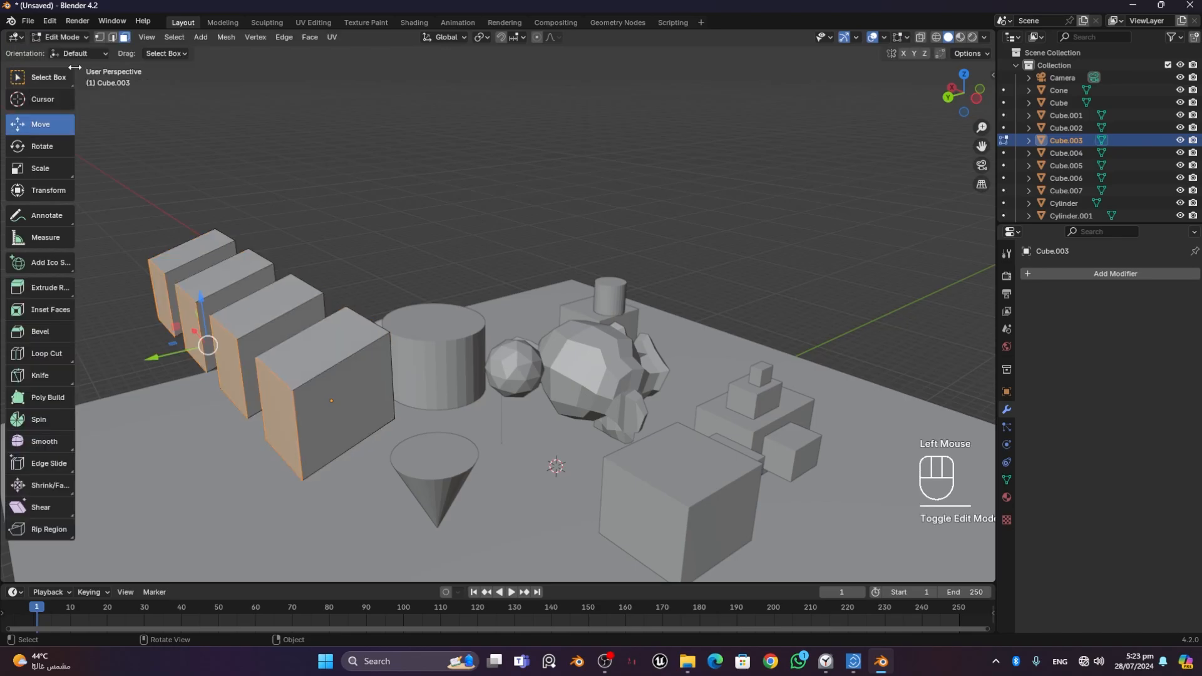
- Clear the face selection and pull only the nearest cube's outer side face outward along the Y axis
click(451, 168)
middle_drag(317, 171, 368, 125)
click(367, 125)
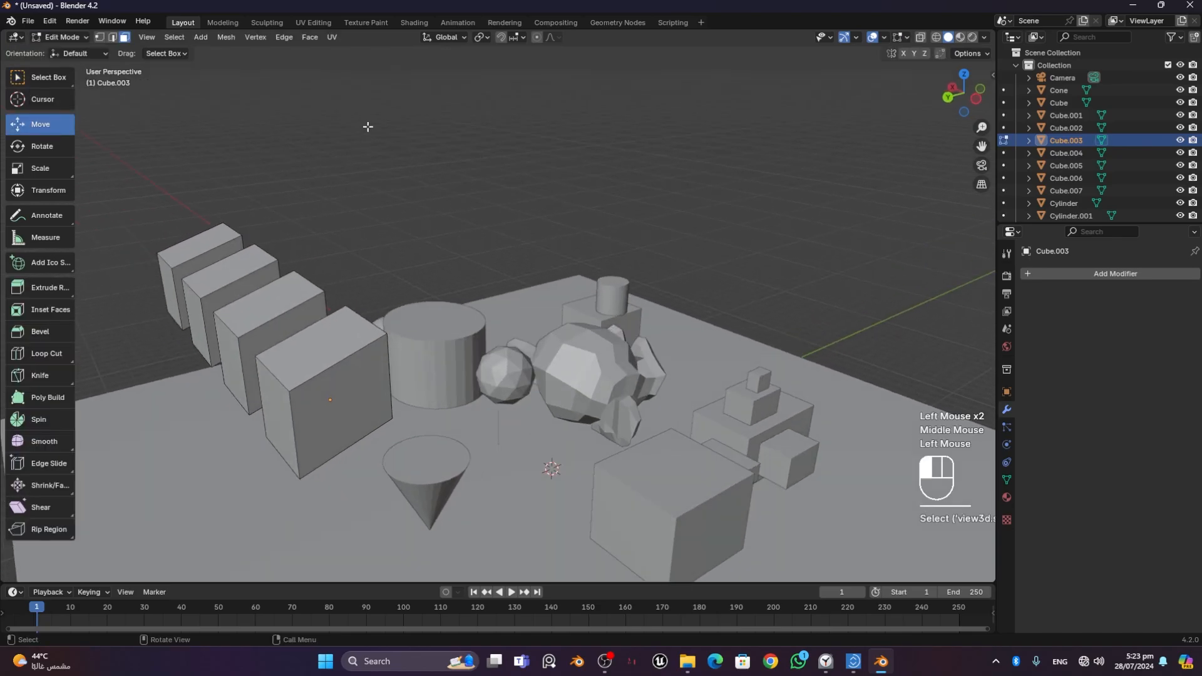
click(269, 410)
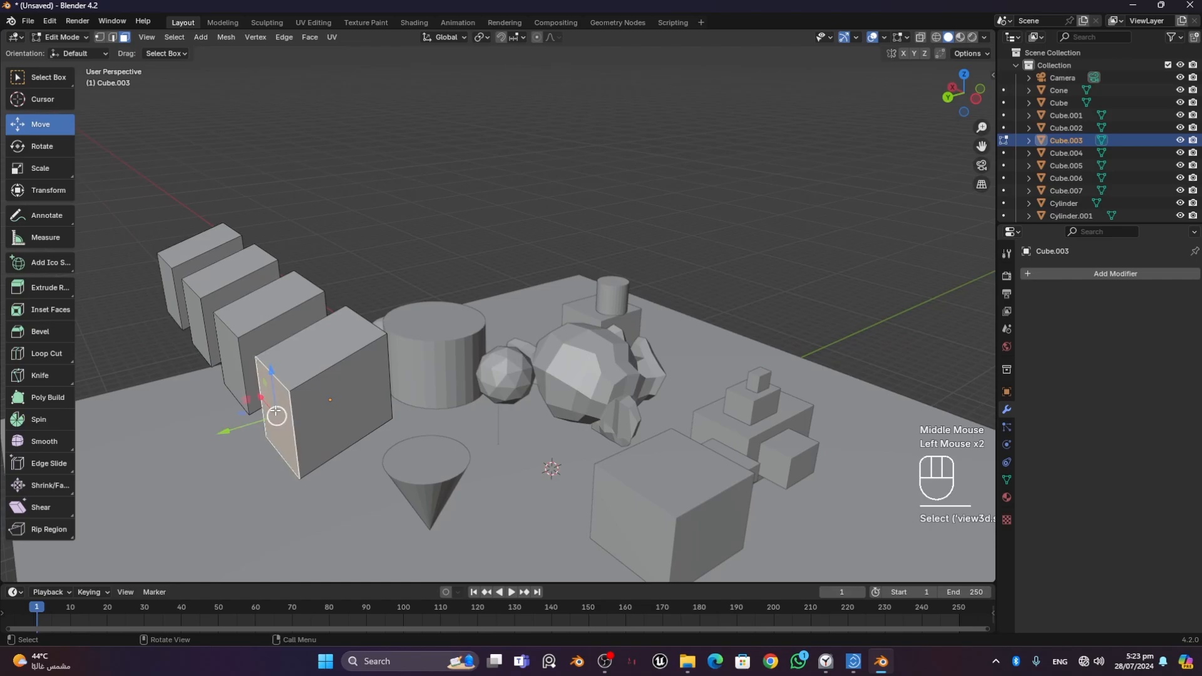
drag(246, 420, 205, 422)
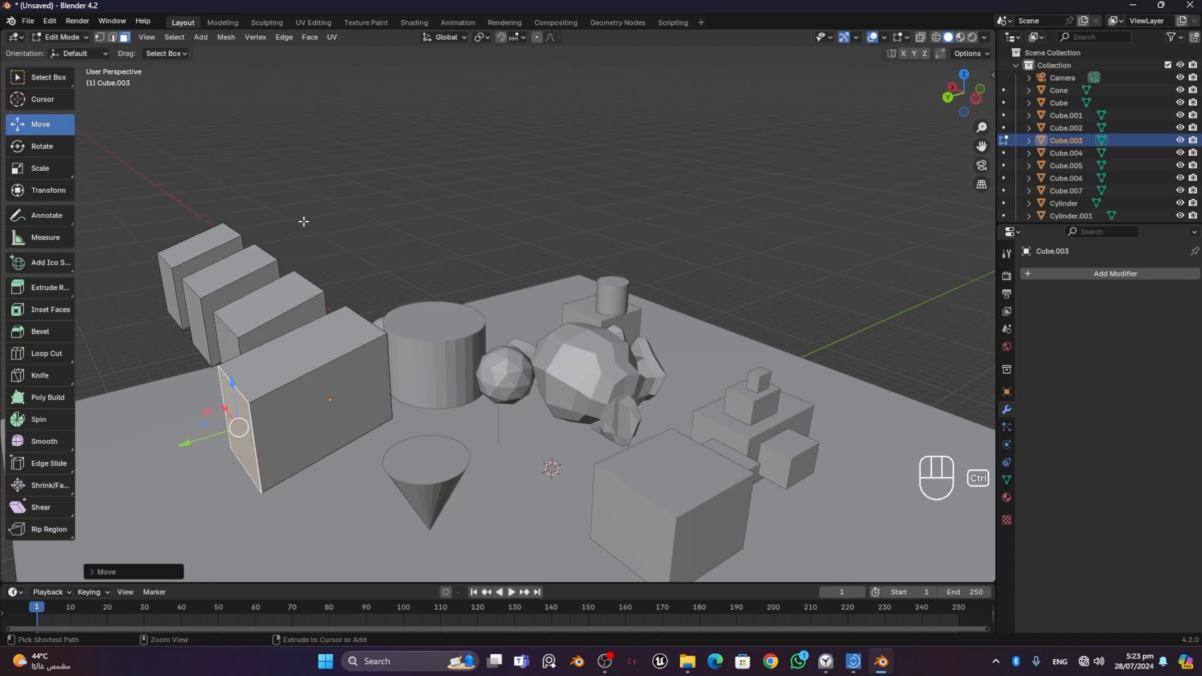
- Undo the face move and the preceding edits back to before the Array modifier was applied
key(ctrl+z)
key(ctrl+z)
key(ctrl+z)
key(ctrl+z)
key(ctrl+z)
key(ctrl+z)
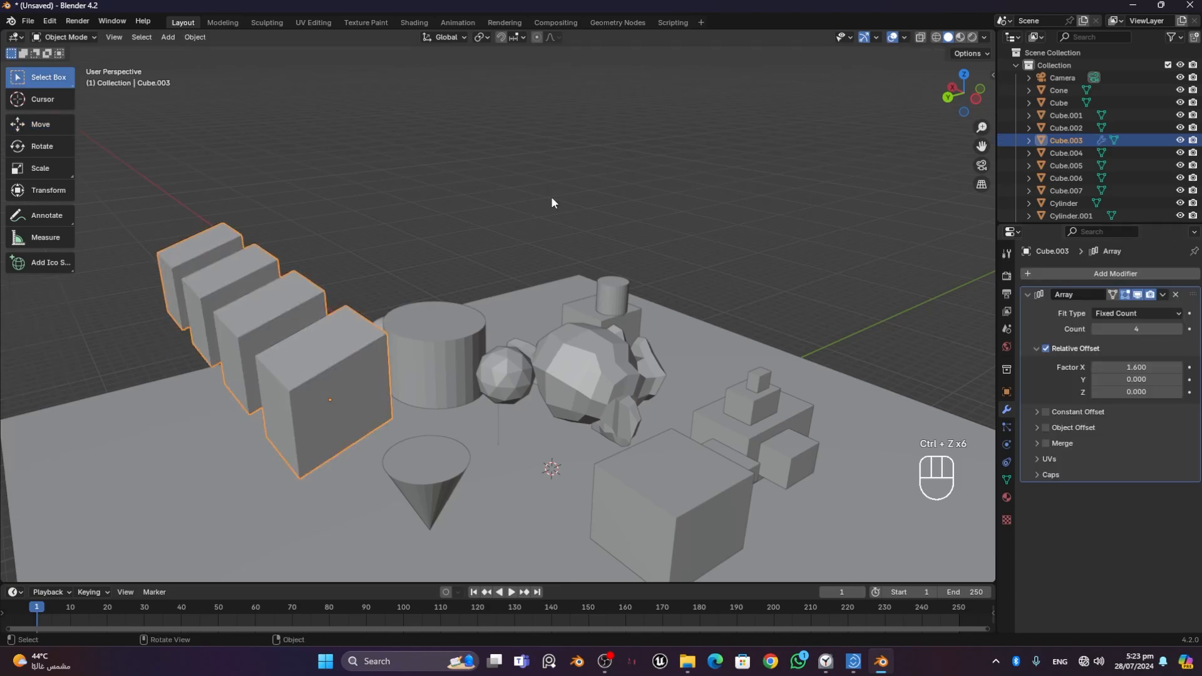
- Add a Subdivision Surface modifier to the arrayed cubes and set its viewport levels to 3
mouse_move(493, 217)
middle_down()
mouse_move(413, 205)
mouse_move(507, 200)
middle_up()
middle_drag(312, 307, 322, 288)
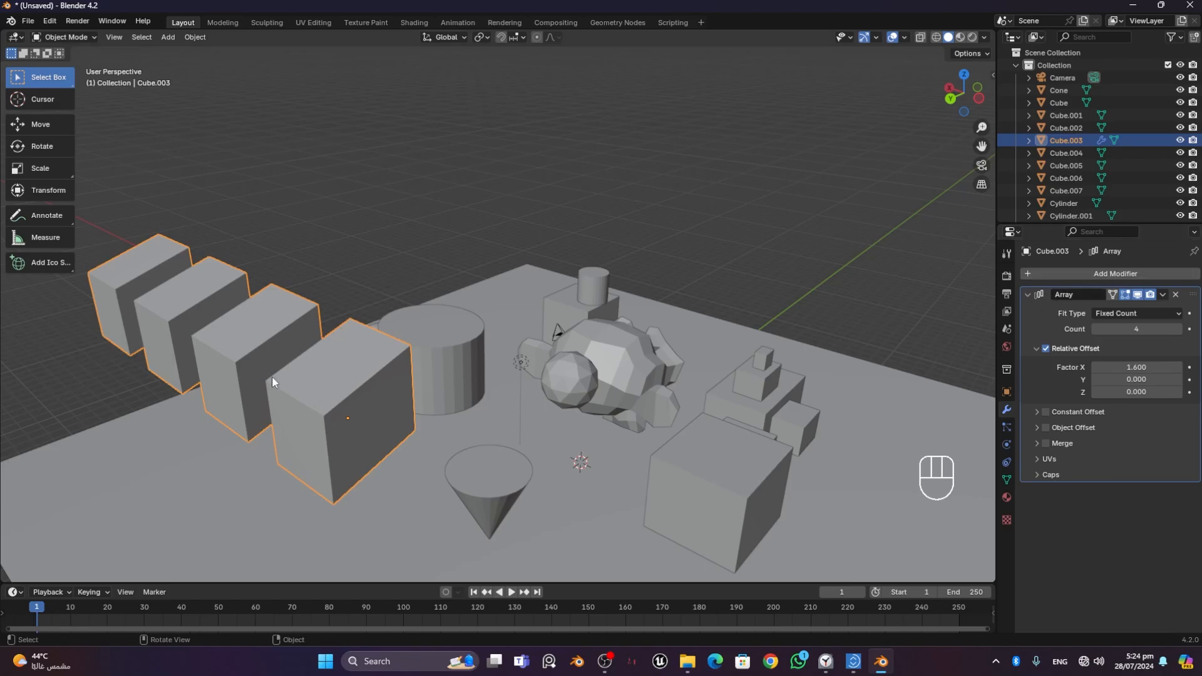
click(1085, 273)
mouse_move(1086, 276)
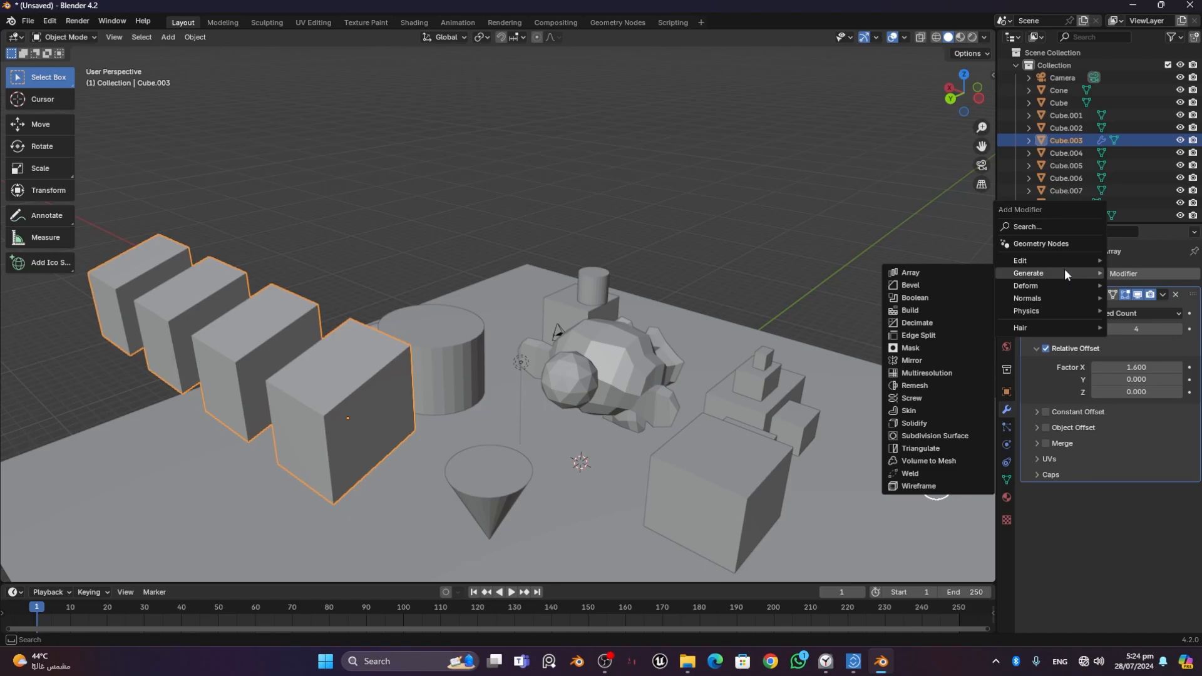
click(944, 437)
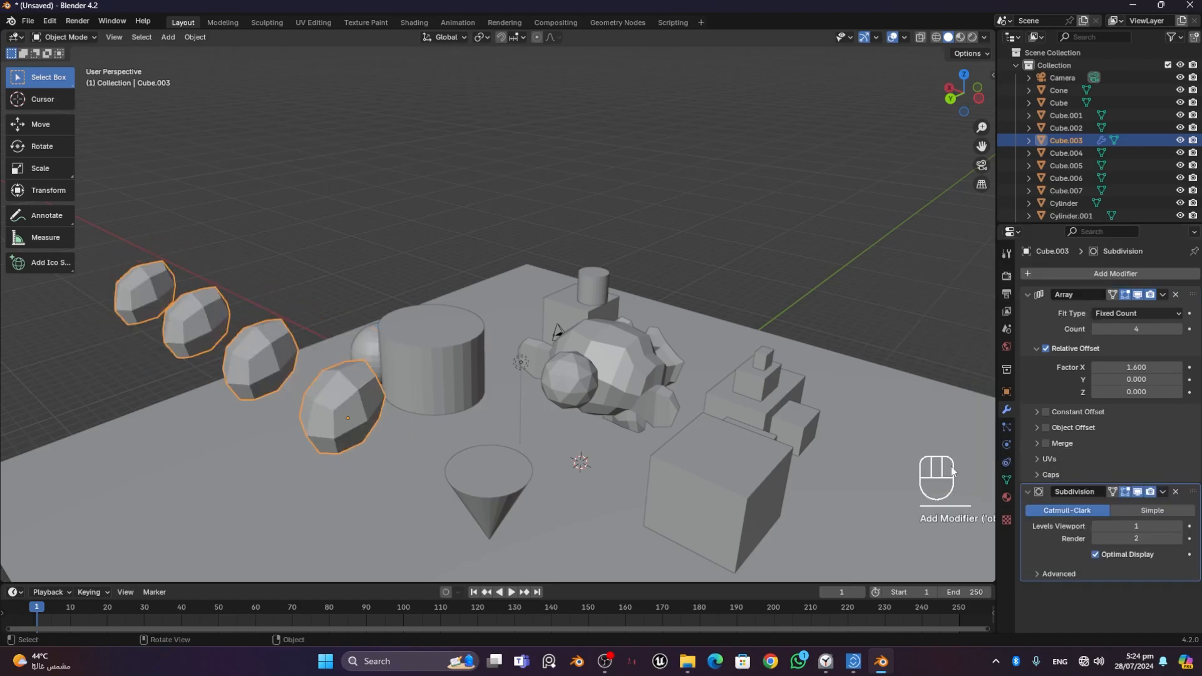
mouse_move(380, 413)
middle_down()
mouse_move(340, 420)
mouse_move(403, 403)
mouse_move(376, 416)
middle_up()
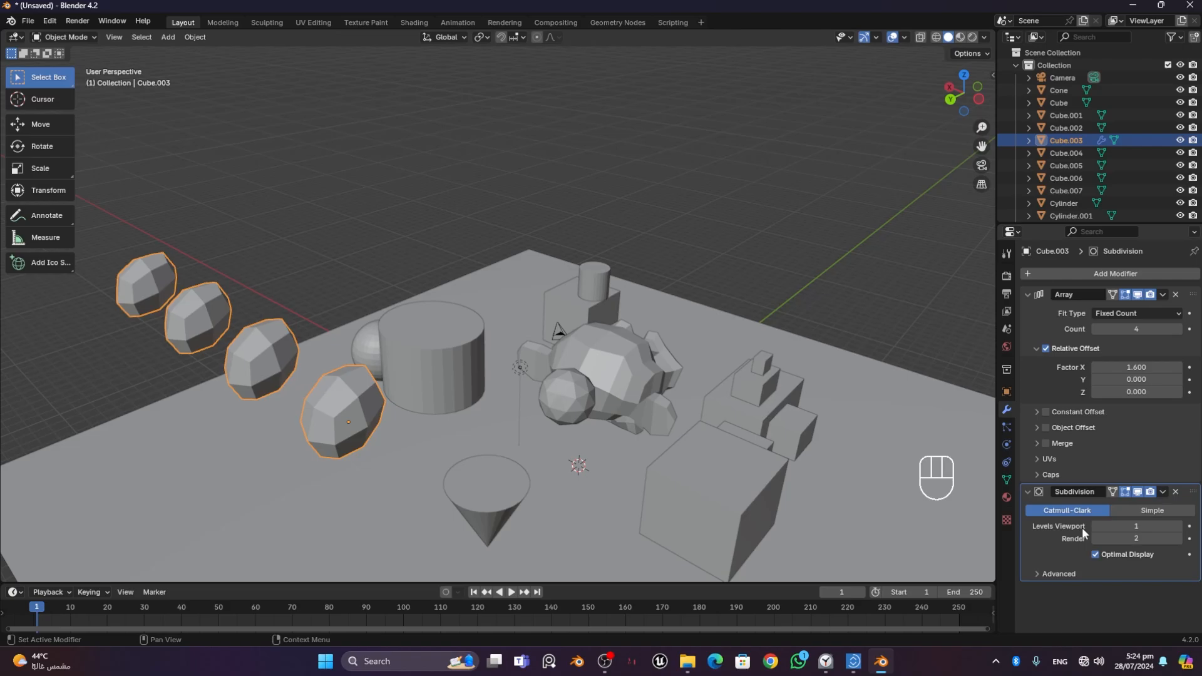
click(1179, 526)
click(1178, 527)
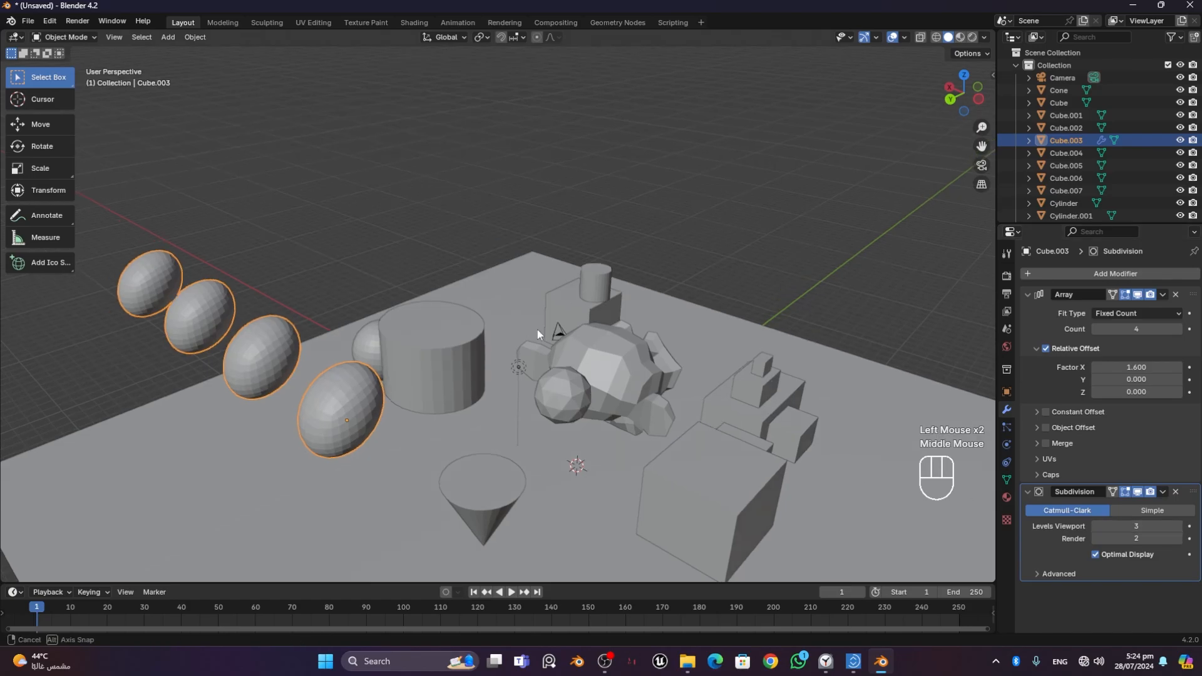
mouse_move(538, 329)
middle_down()
mouse_move(498, 334)
mouse_move(546, 334)
mouse_move(520, 338)
middle_up()
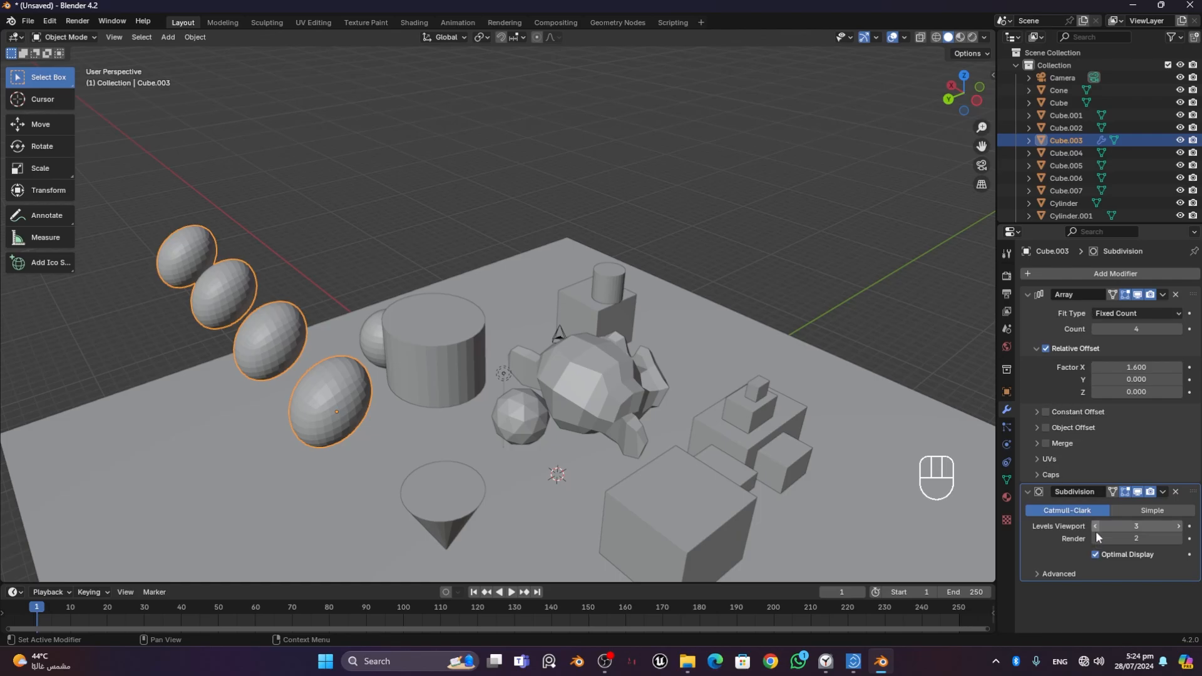
- Toggle the Array modifier's settings open and closed, leaving them collapsed in the modifier stack
click(1026, 294)
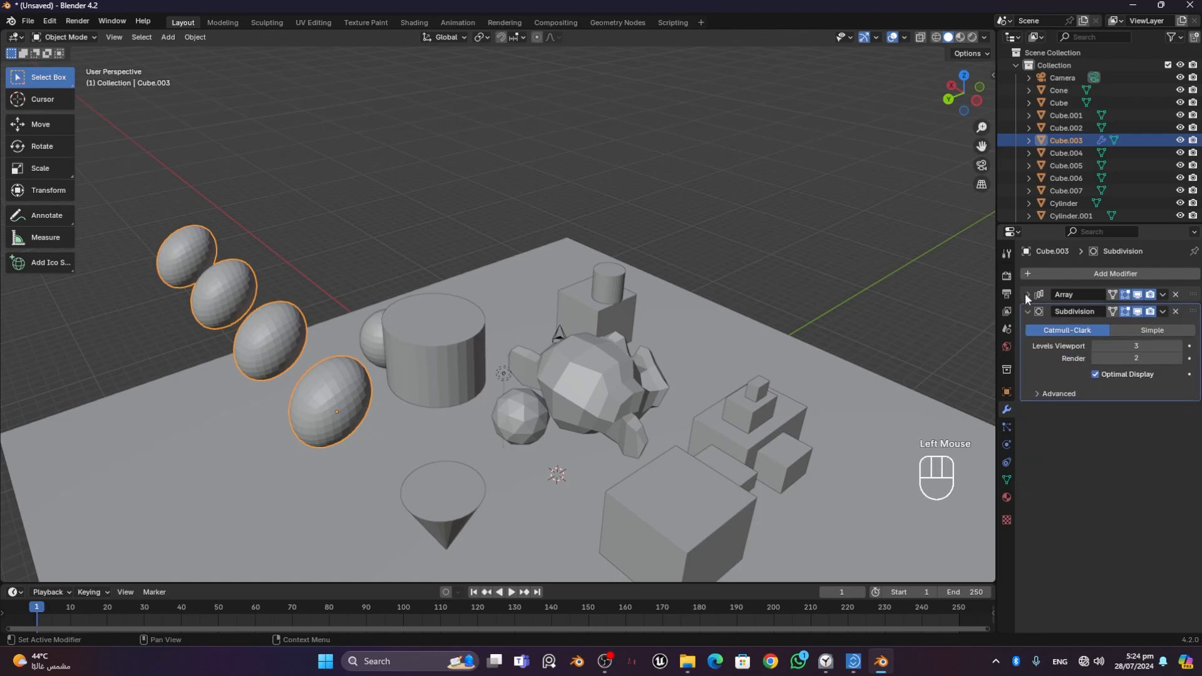
click(1026, 294)
click(1026, 294)
click(1026, 294)
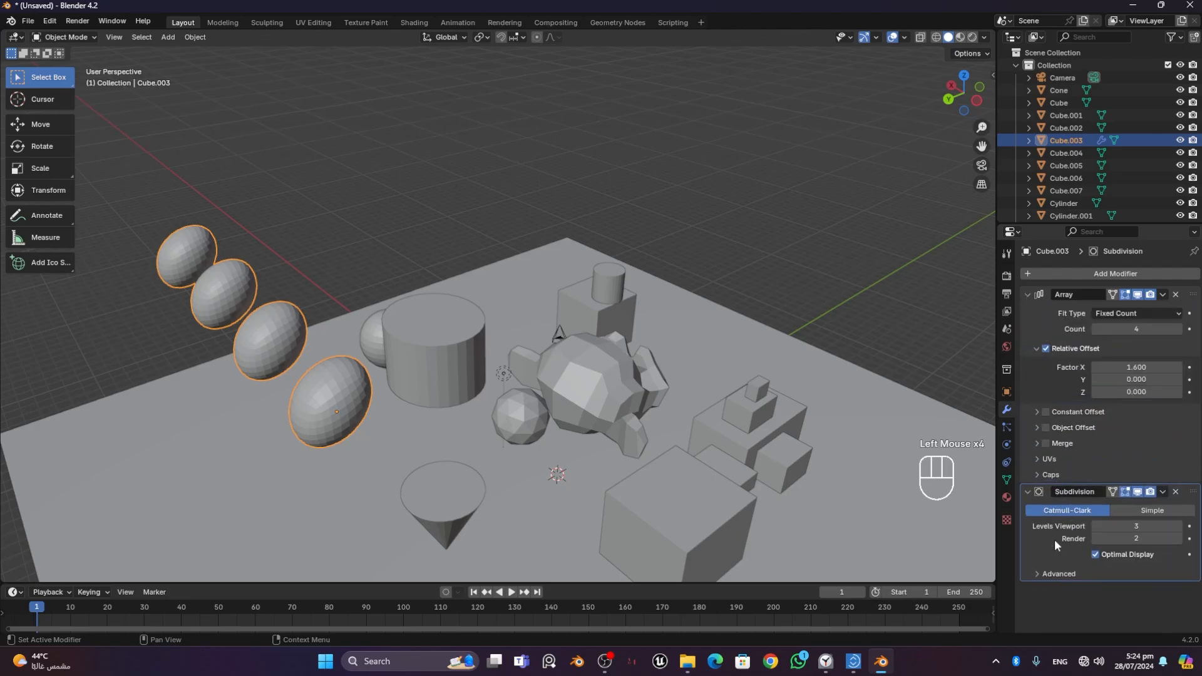
click(1027, 294)
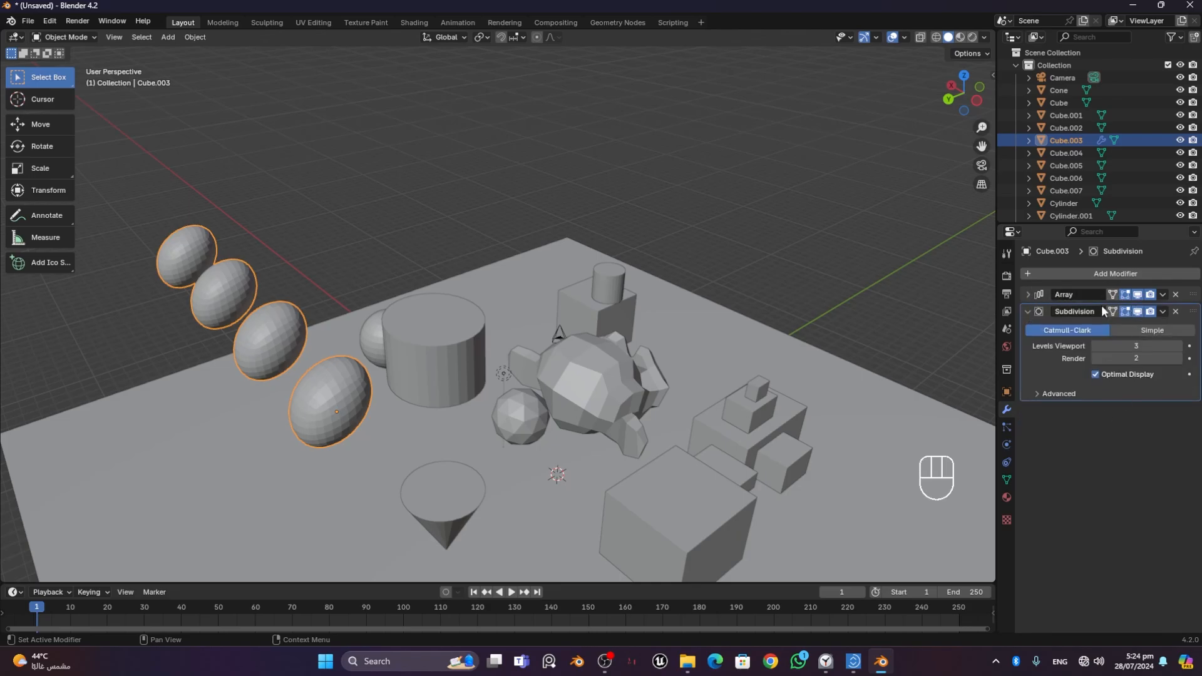
- Duplicate the Subdivision modifier on the arrayed cubes and switch the copy's type to Simple
click(1163, 312)
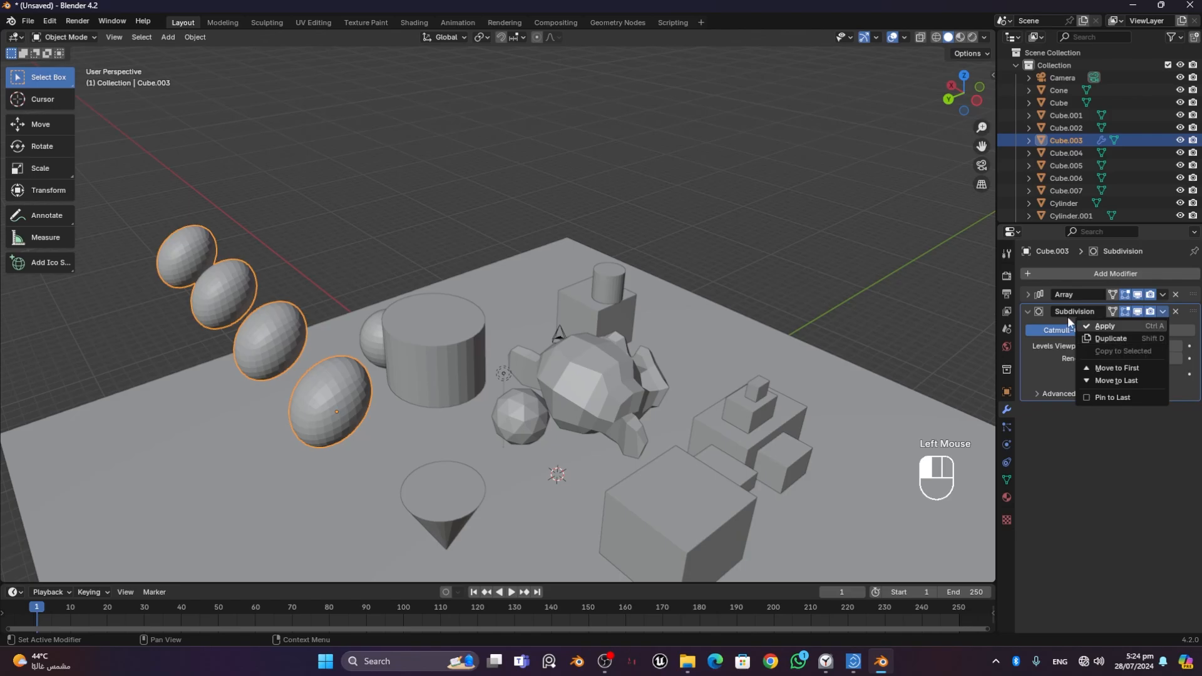
click(1110, 339)
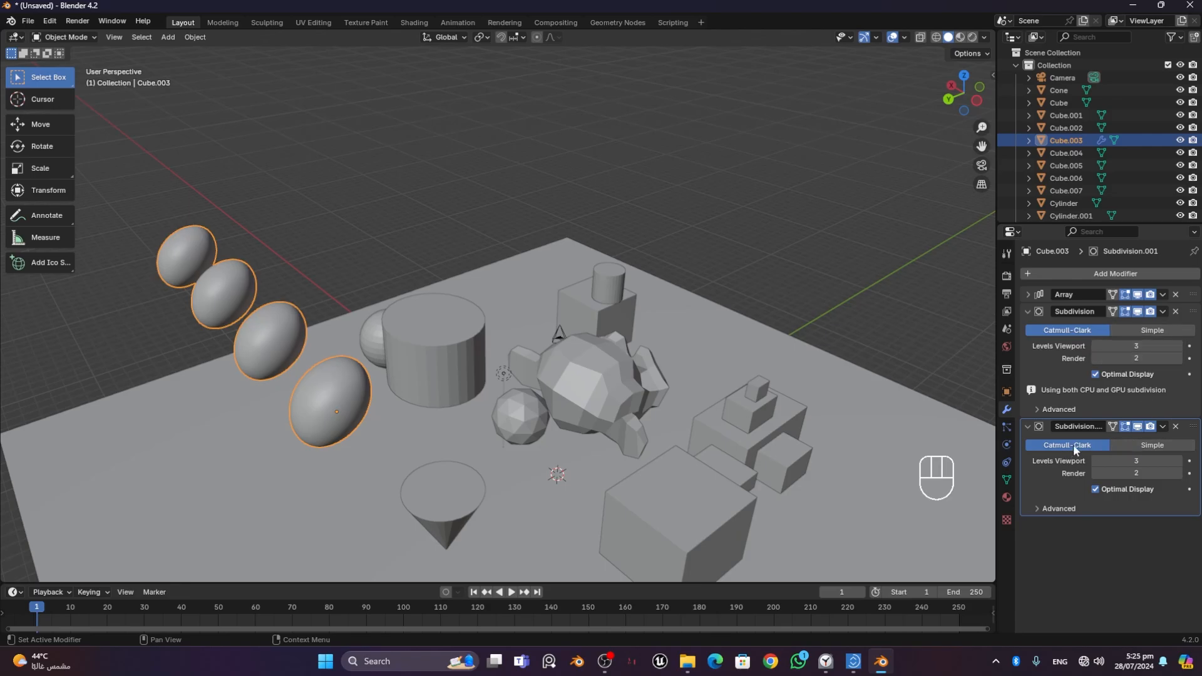
click(1133, 446)
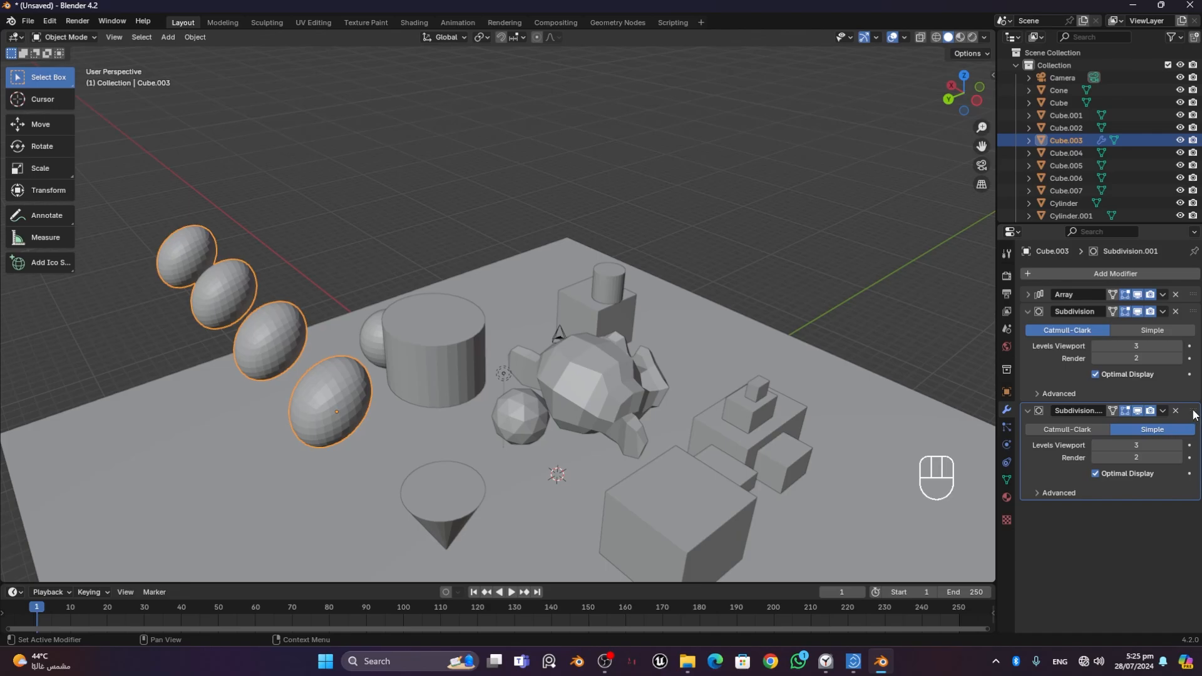
- Try the Simple copy and the Catmull-Clark Subdivision in turn at the top of the stack, and return the Array modifier to first place
drag(1193, 414, 1166, 282)
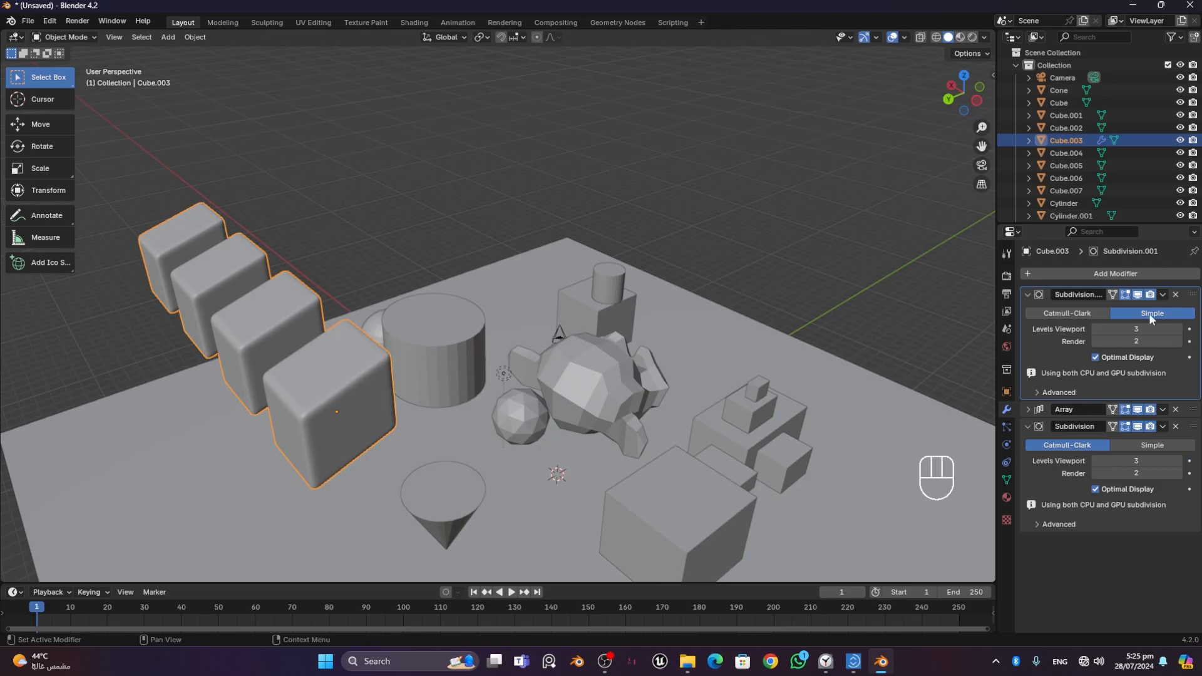
drag(1193, 295, 1188, 452)
drag(1190, 313, 1188, 284)
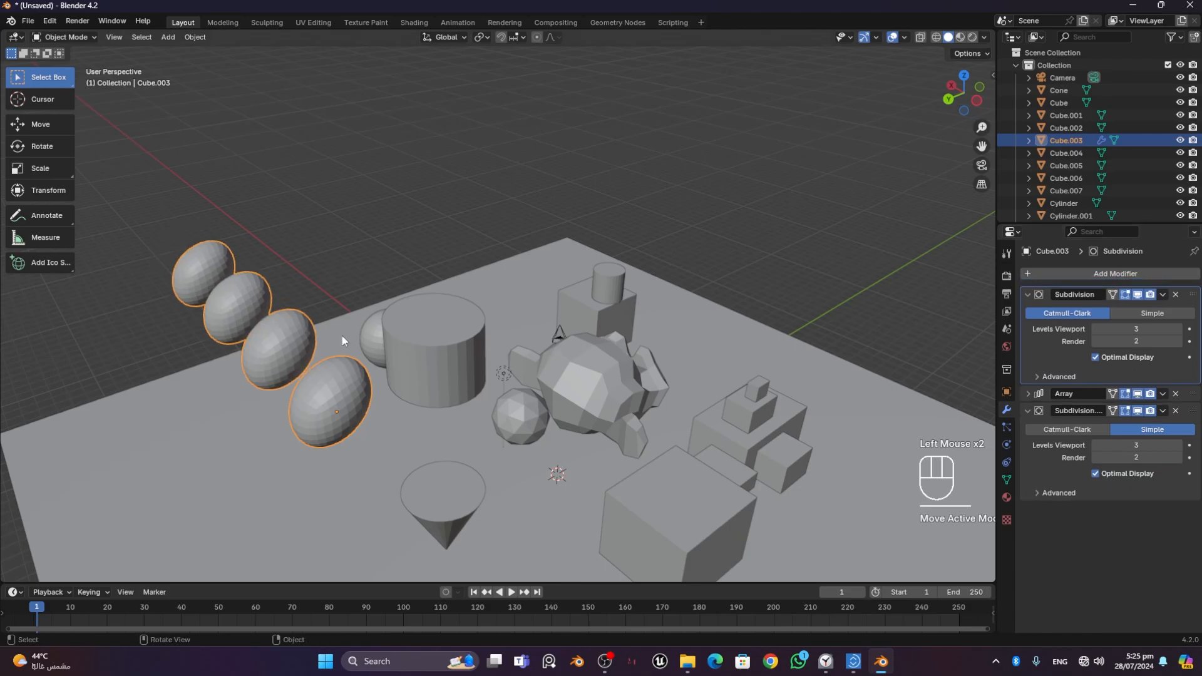
middle_drag(342, 336, 206, 286)
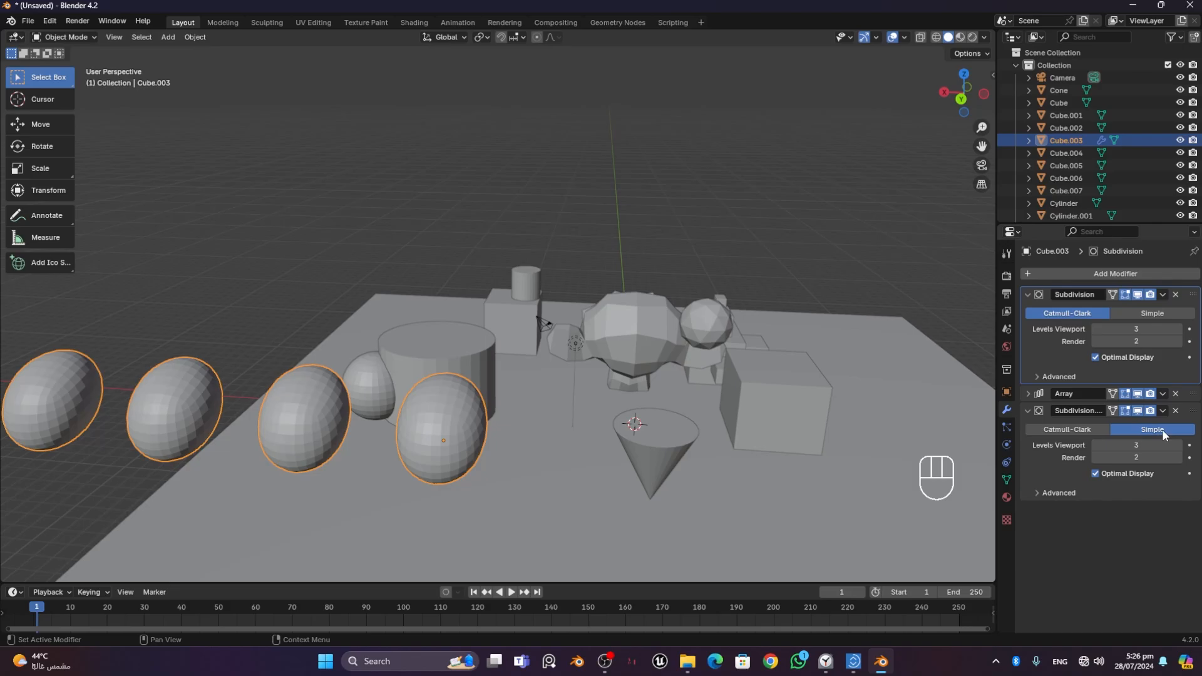
drag(1193, 394, 1190, 294)
scroll(216, 389, down, 2)
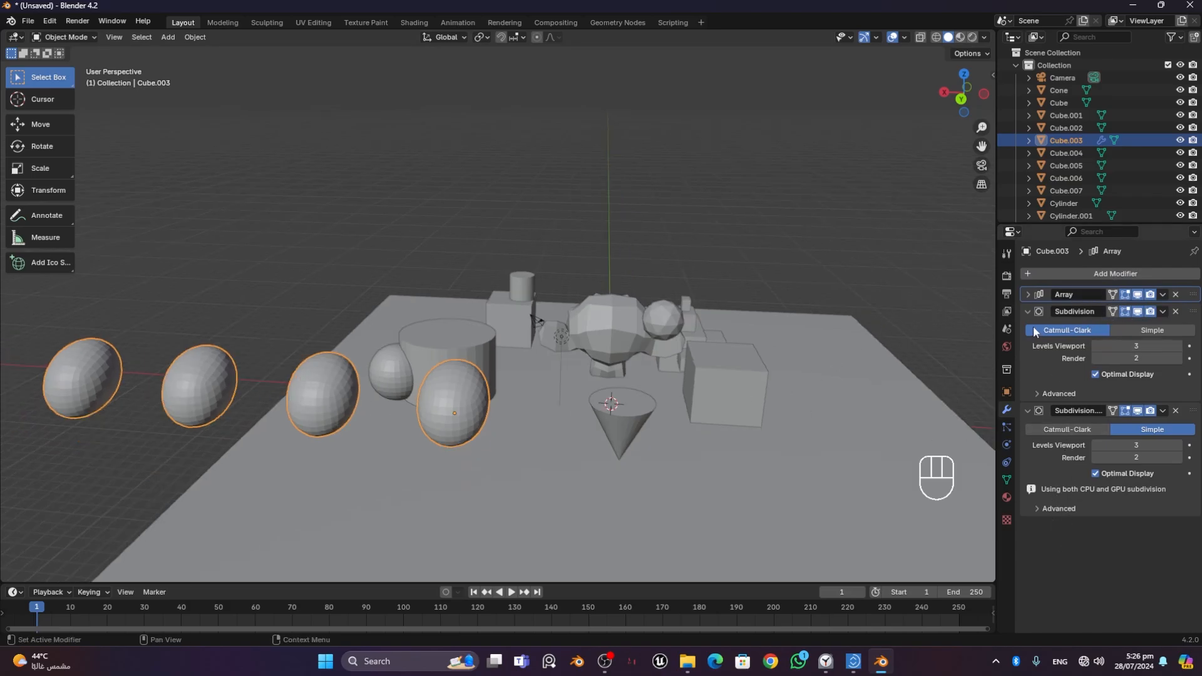
- Reorder the stack so the Simple Subdivision modifier comes first, above the Array and the Catmull-Clark Subdivision
click(1196, 413)
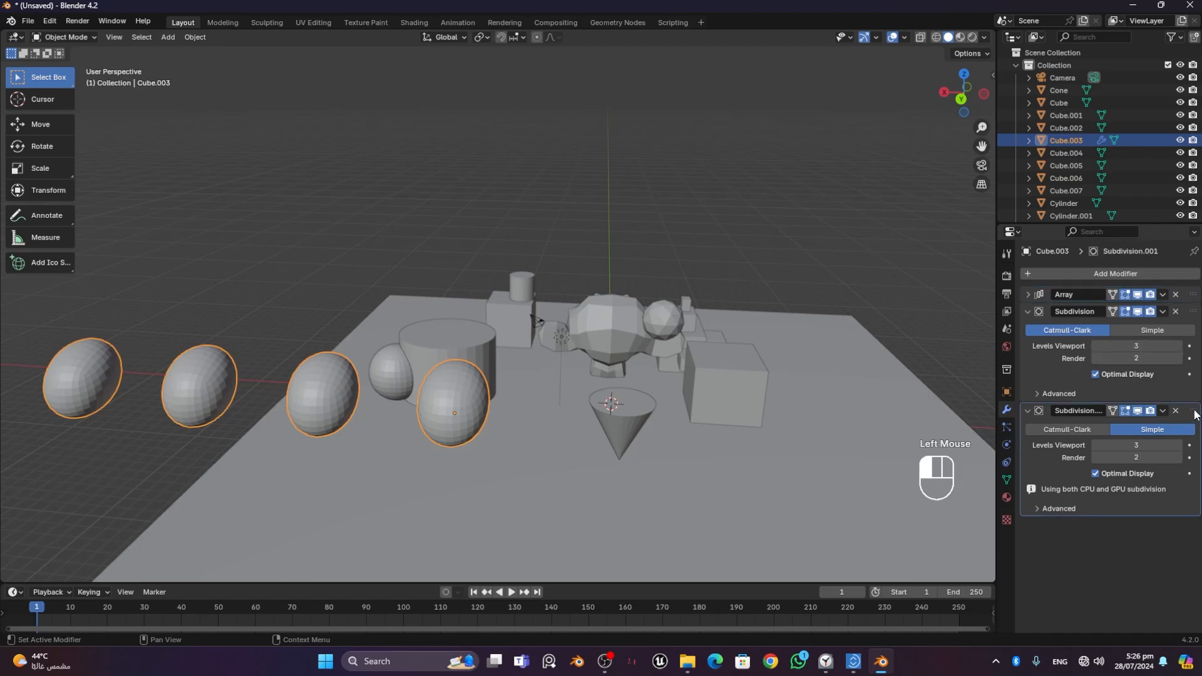
drag(1195, 414, 1164, 298)
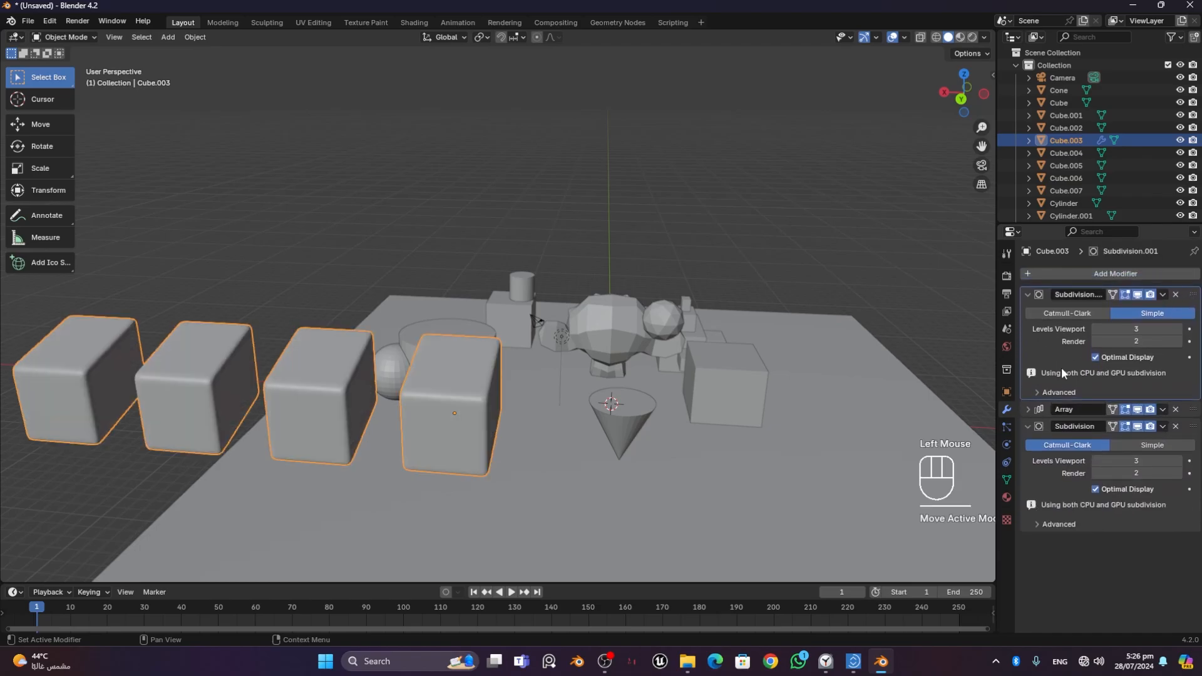
scroll(397, 332, down, 2)
middle_drag(495, 417, 326, 449)
scroll(463, 268, down, 2)
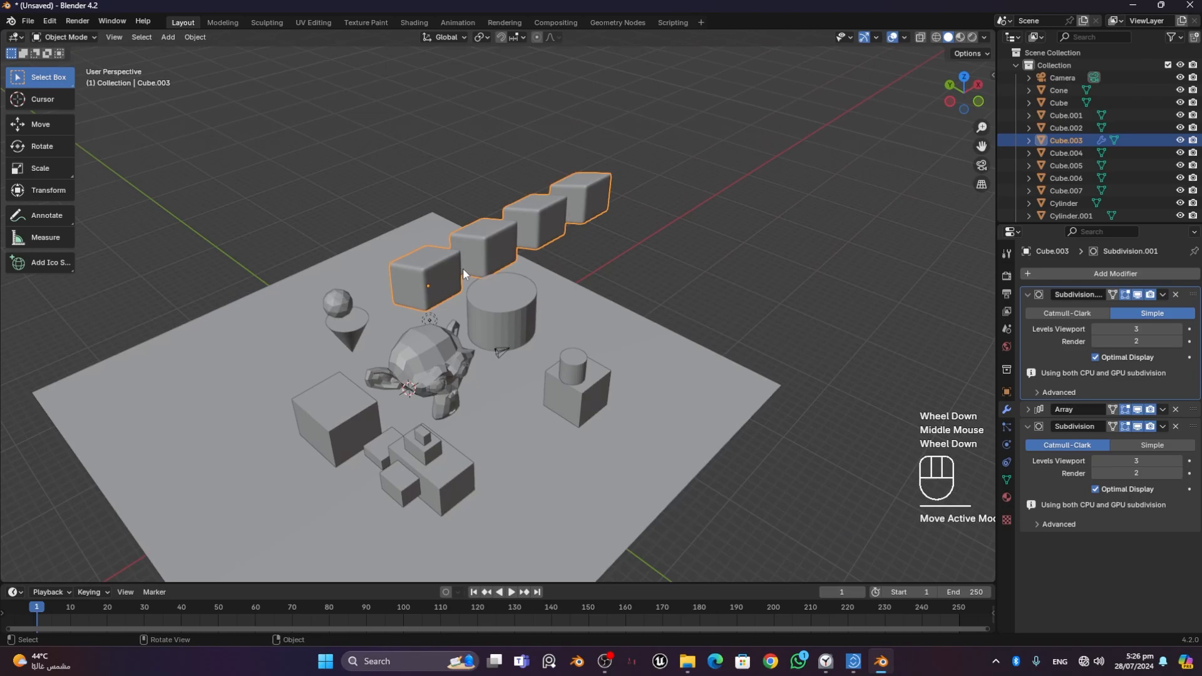
scroll(463, 268, up, 1)
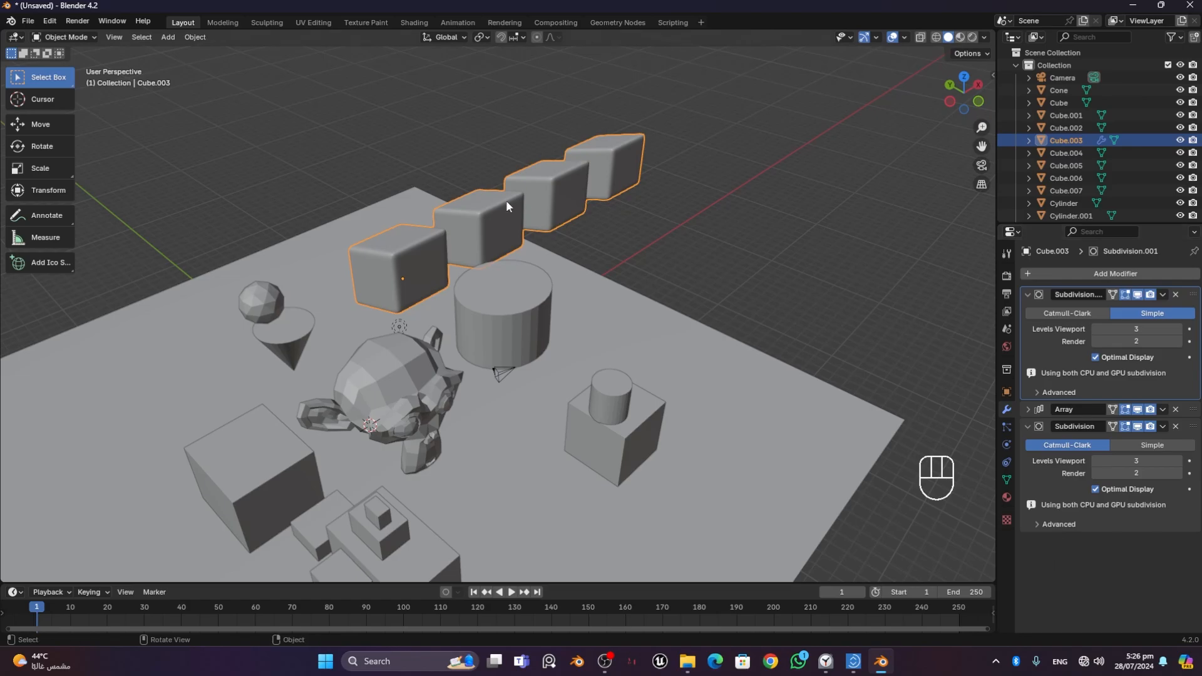
middle_drag(506, 200, 517, 205)
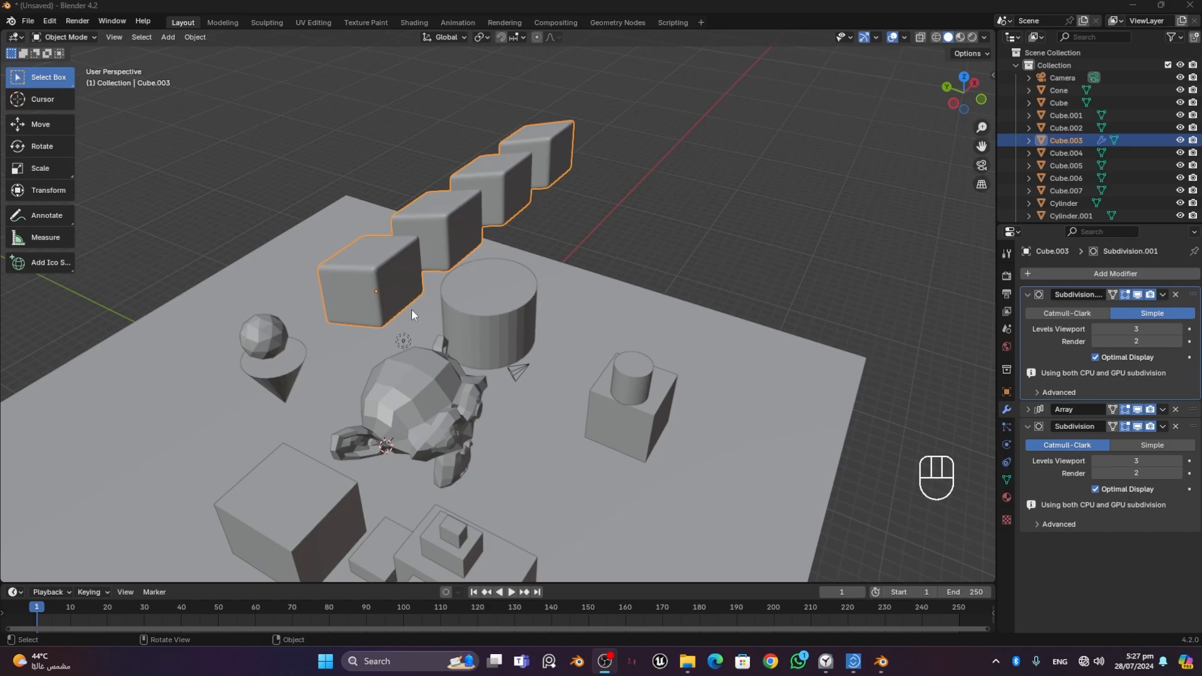
- Move the row of rounded cubes along the X and Y axes so it stands behind the other objects at the ground plane's back edge
middle_drag(412, 309, 726, 378)
click(847, 393)
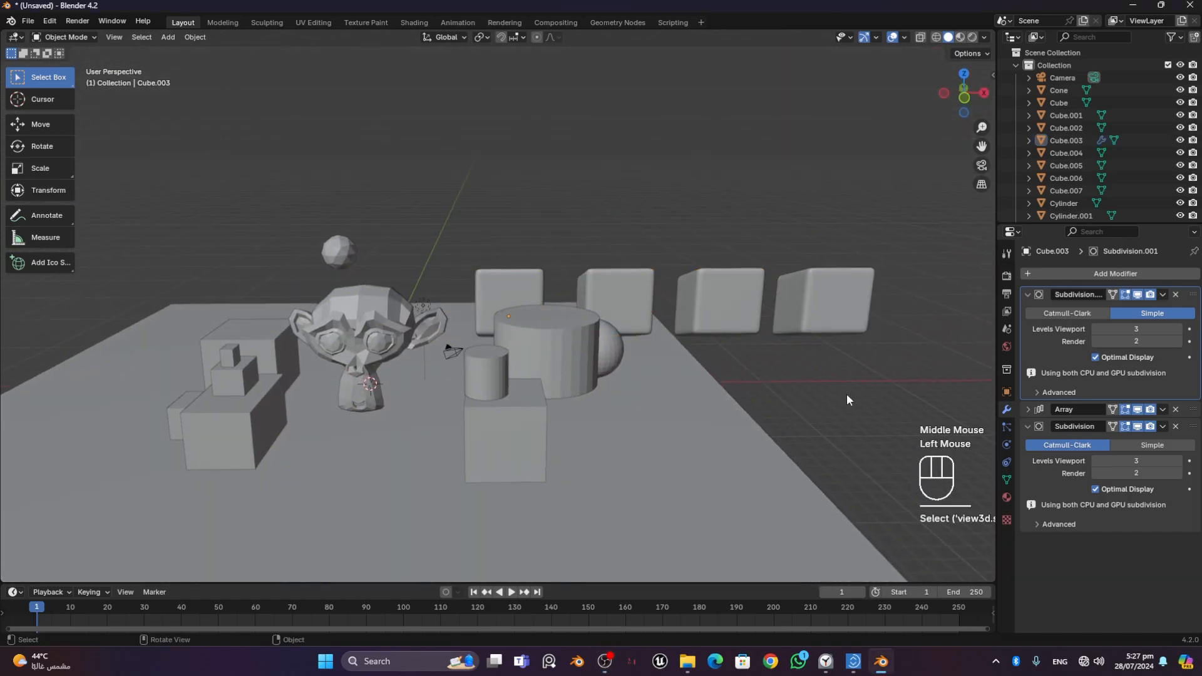
middle_drag(847, 394, 647, 276)
click(636, 248)
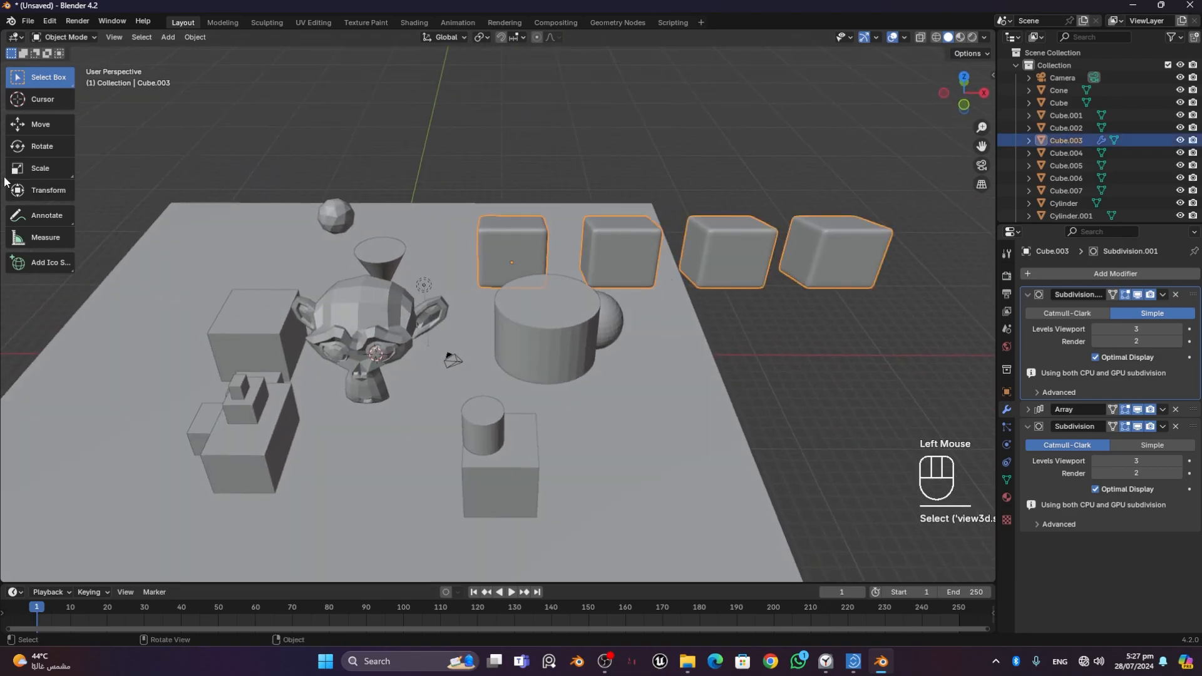
click(42, 124)
drag(571, 270, 282, 268)
middle_drag(350, 314, 253, 385)
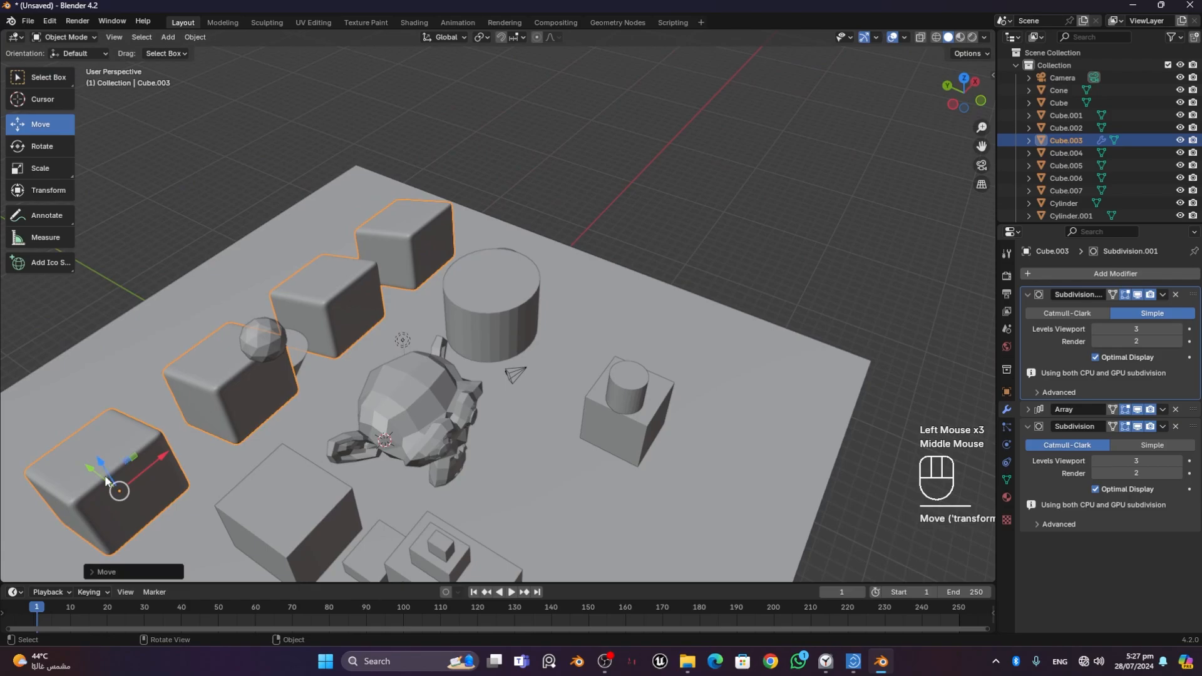
drag(107, 481, 56, 441)
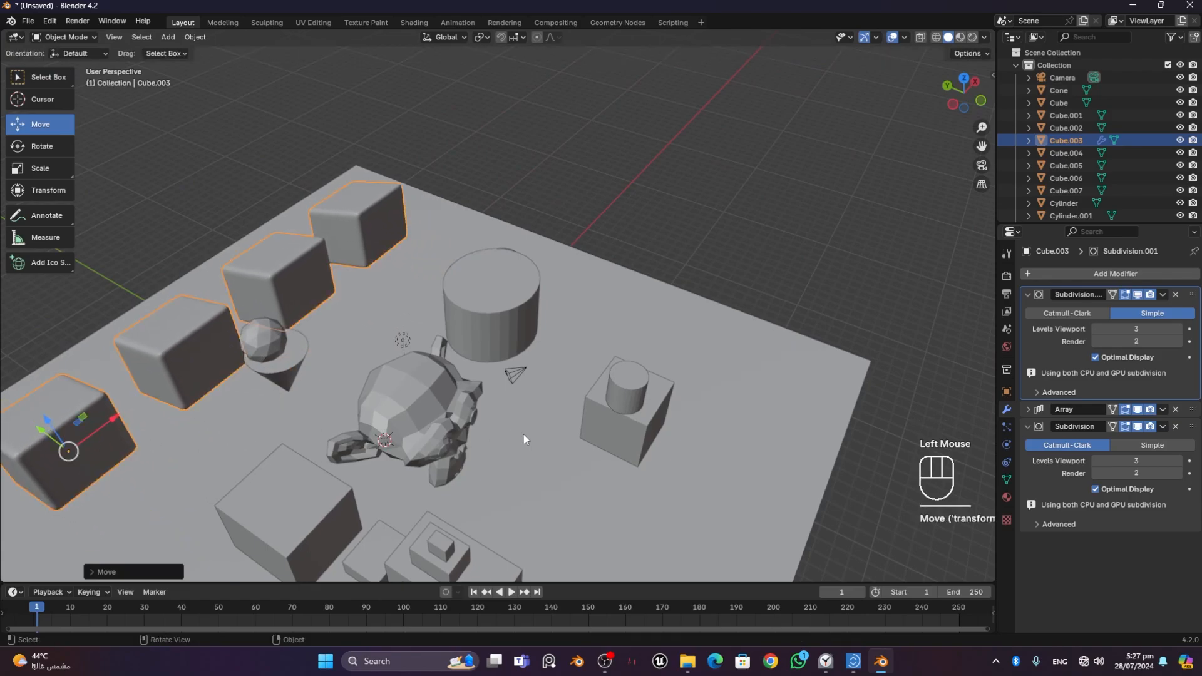
middle_drag(524, 435, 438, 268)
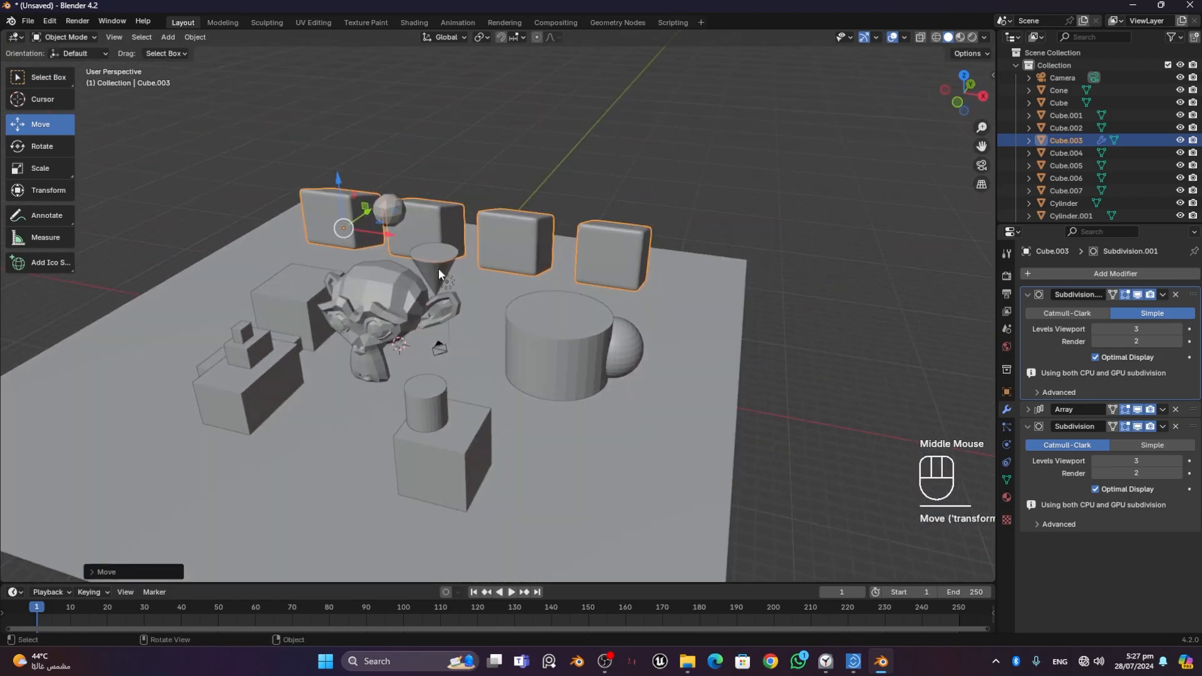
- Move the cone to a spot behind the monkey head and clear the selection
click(432, 250)
drag(432, 250, 513, 295)
middle_drag(560, 279, 469, 306)
scroll(448, 307, up, 2)
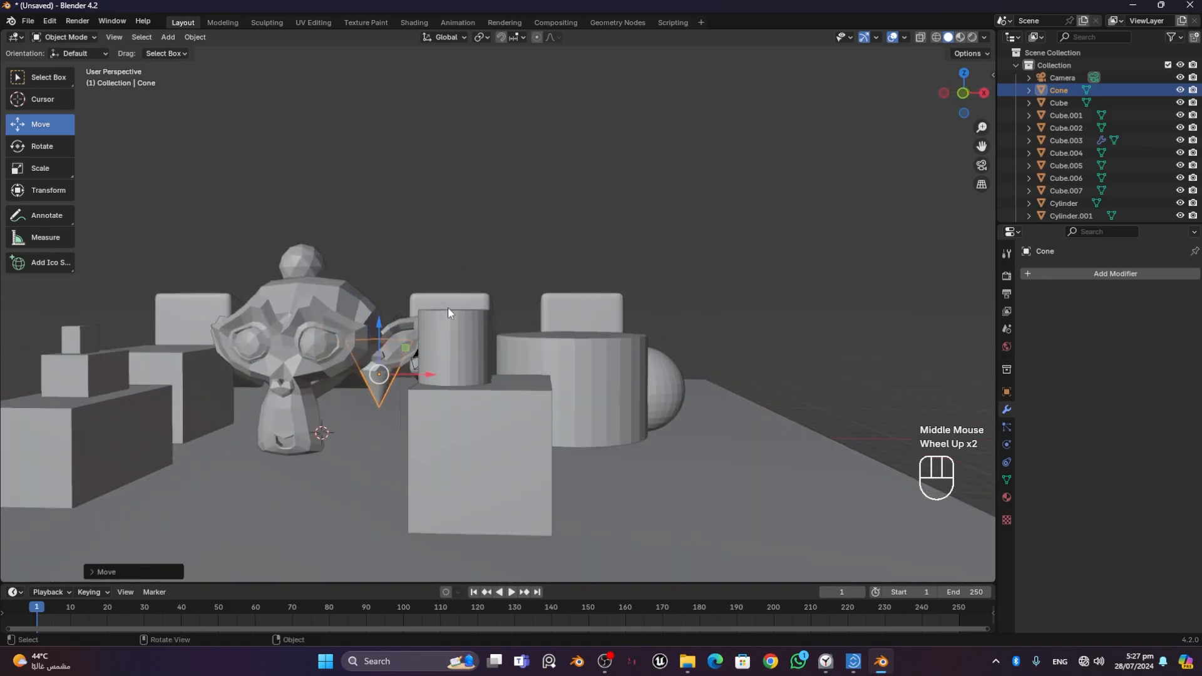
click(539, 250)
middle_drag(539, 249, 584, 344)
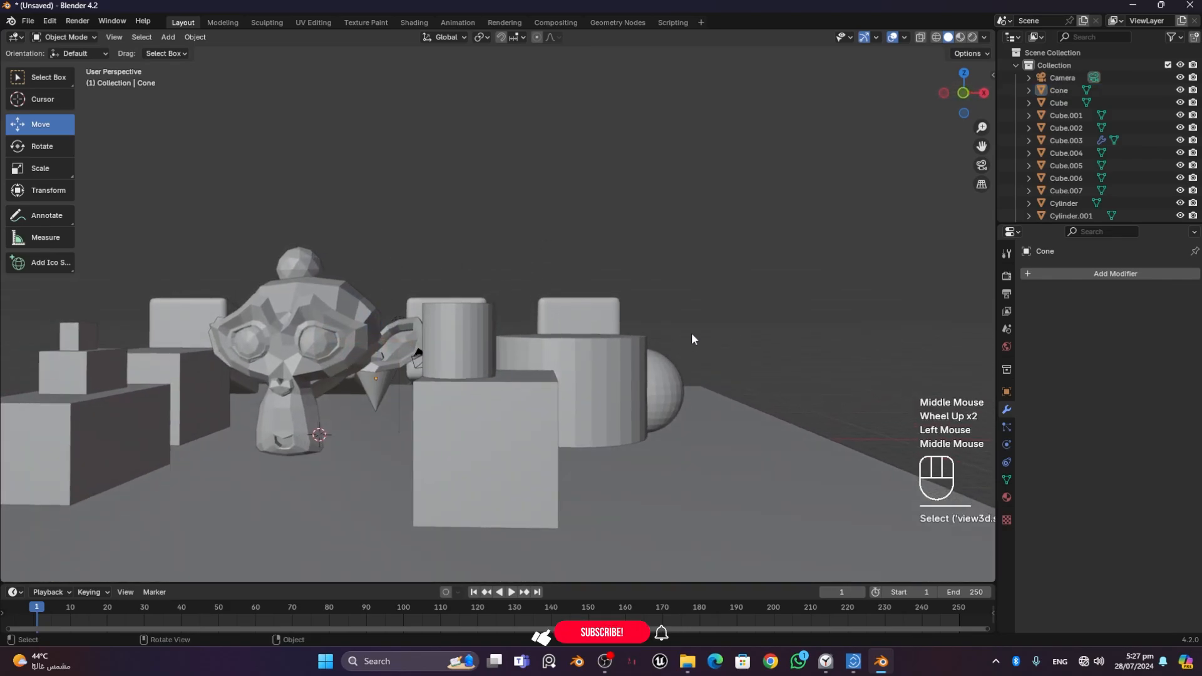
shift+middle_drag(666, 310, 755, 280)
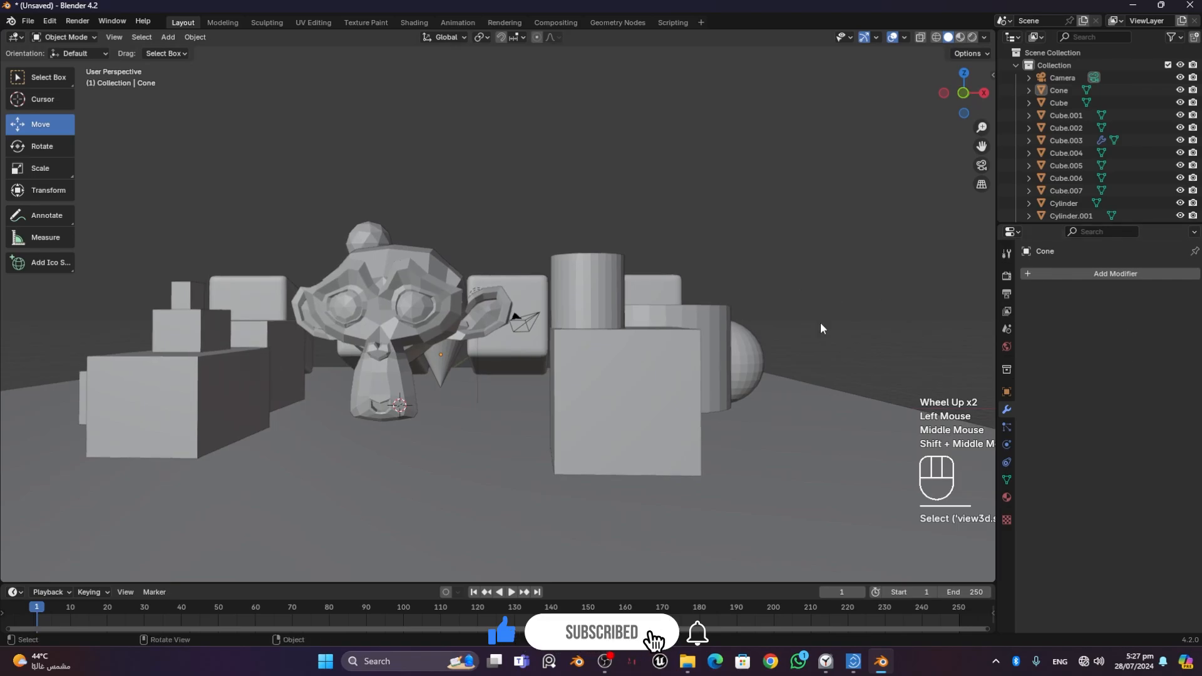
middle_drag(359, 250, 427, 307)
scroll(386, 253, down, 2)
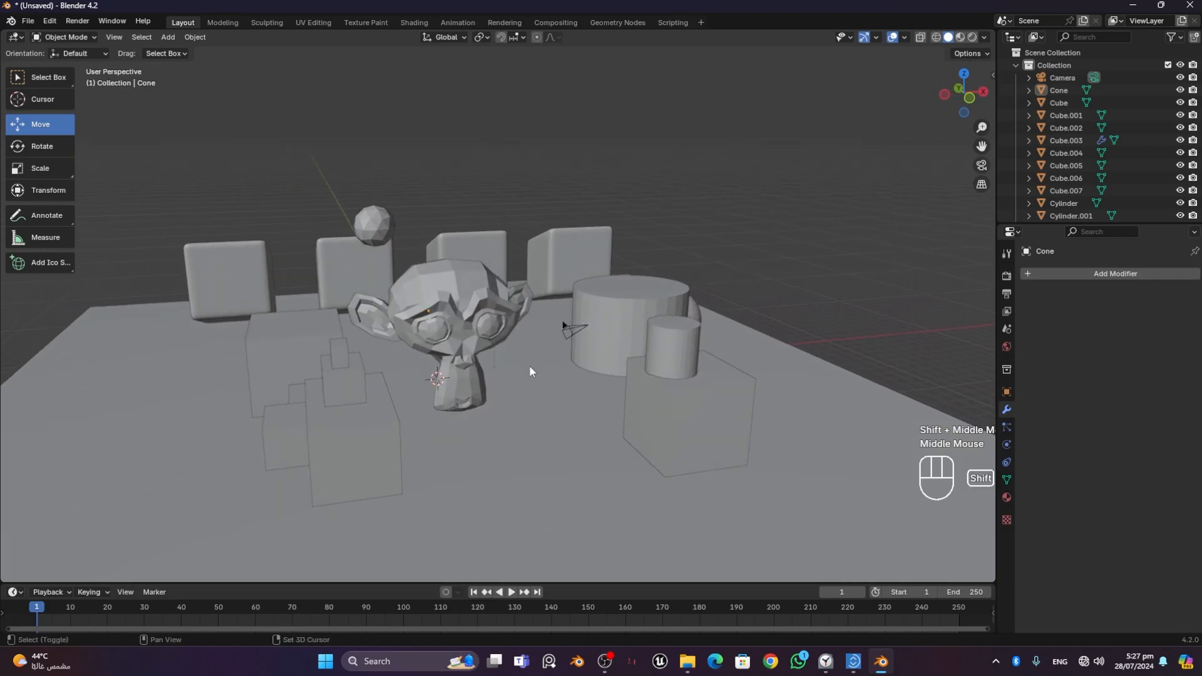
shift+middle_drag(528, 365, 516, 341)
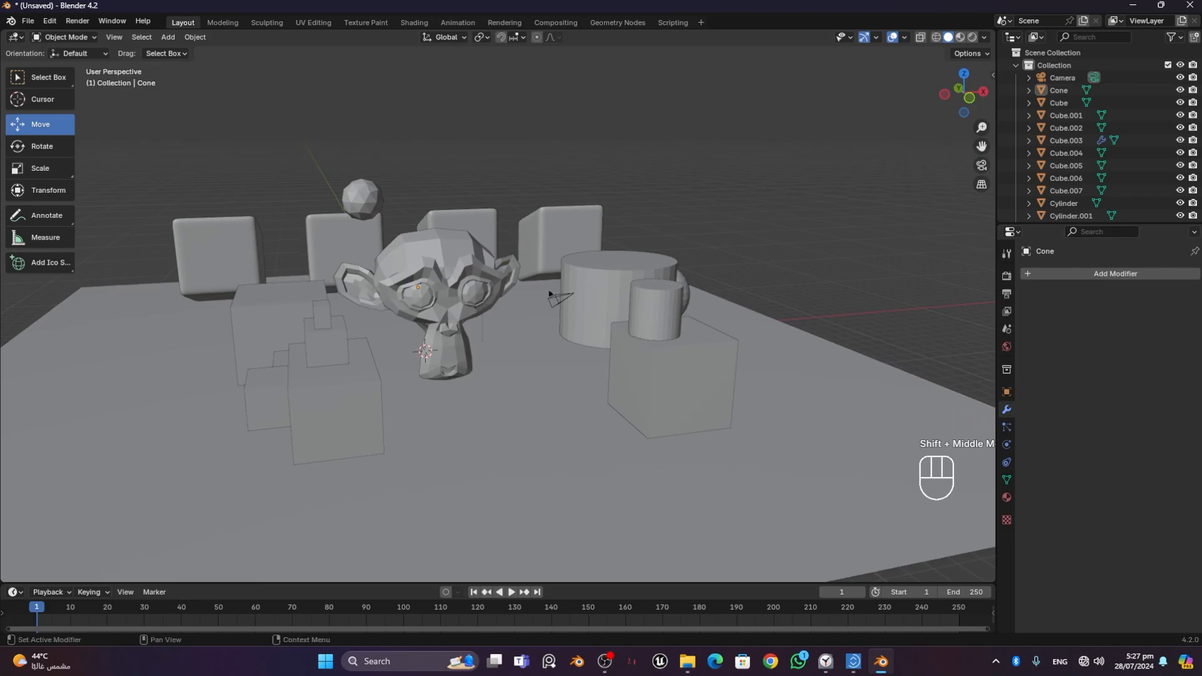